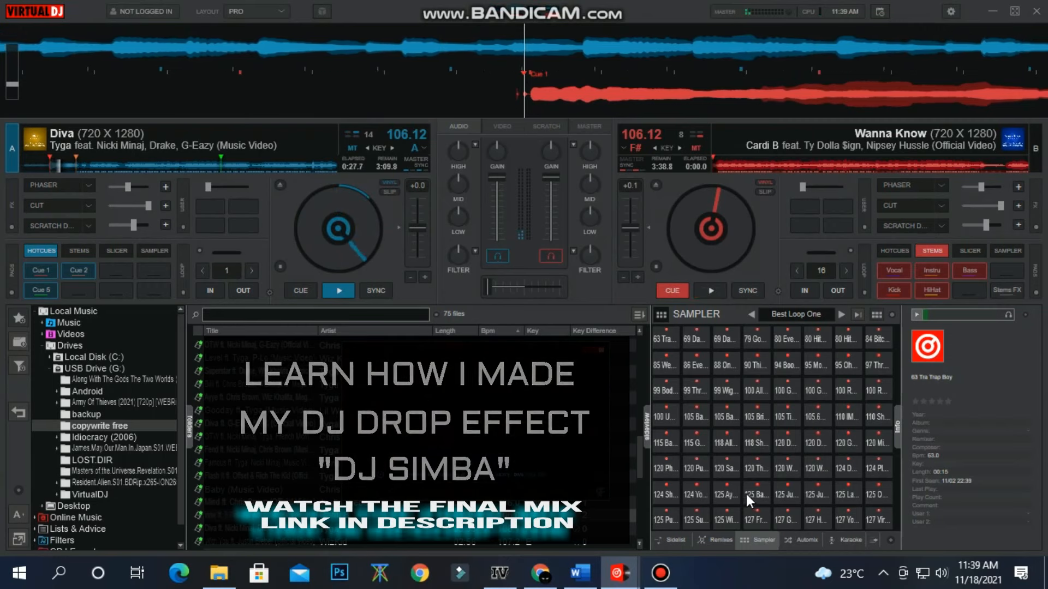
Trigger a sample from the Best Loop One bank and briefly apply the Cut effect to the track on deck A
{"action": "left_click", "coordinate": [732, 472]}
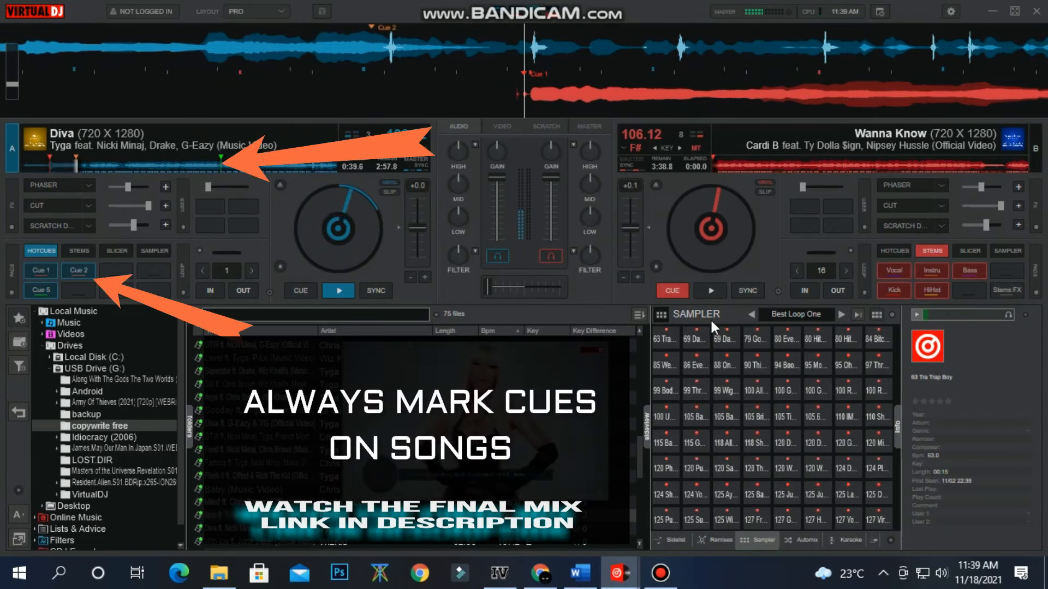
{"action": "left_click", "coordinate": [711, 290]}
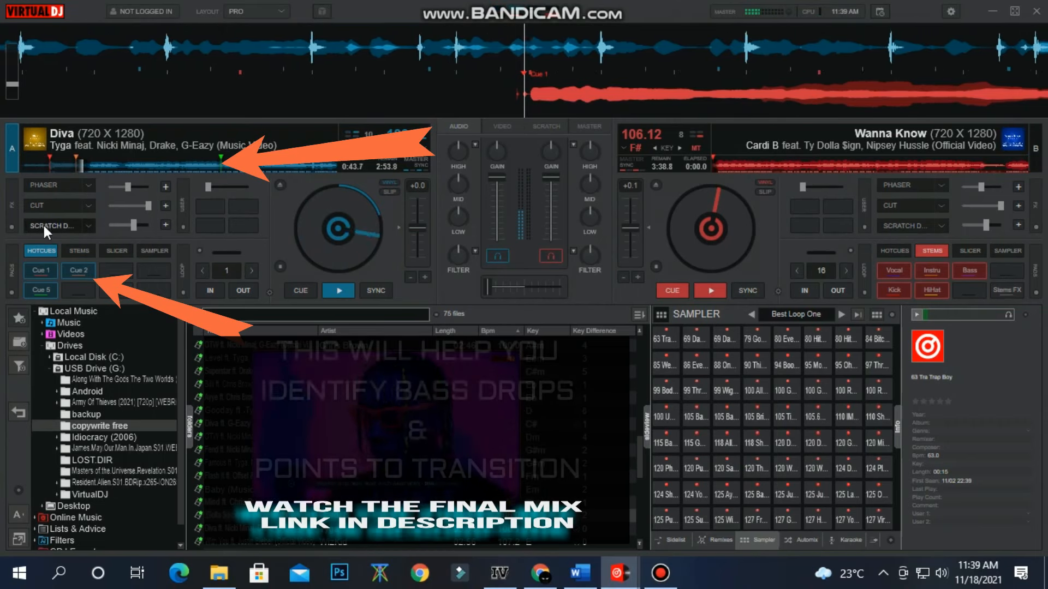
{"action": "left_click", "coordinate": [45, 206]}
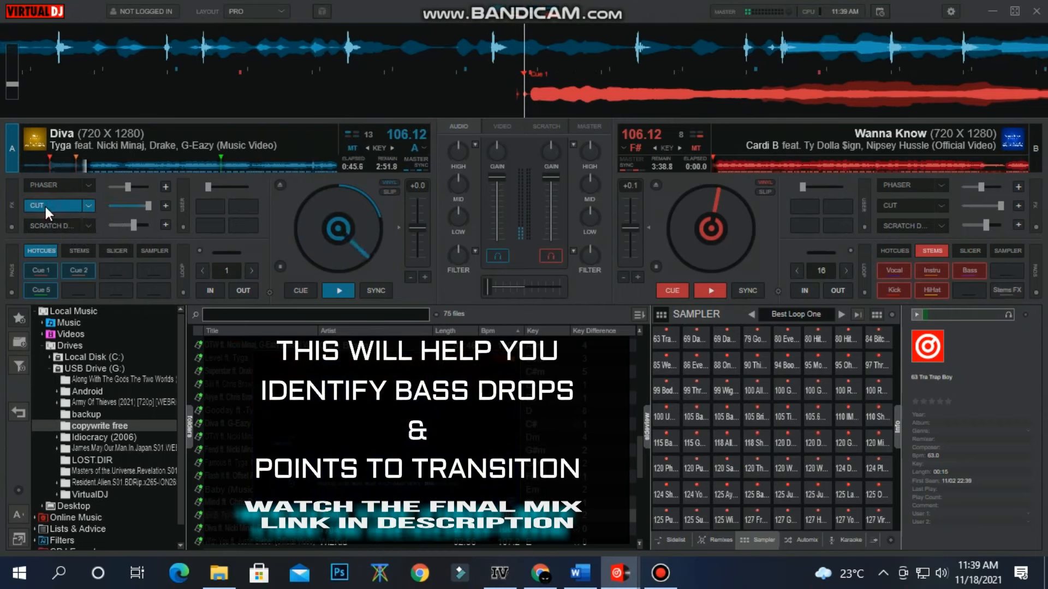
{"action": "left_click", "coordinate": [44, 204]}
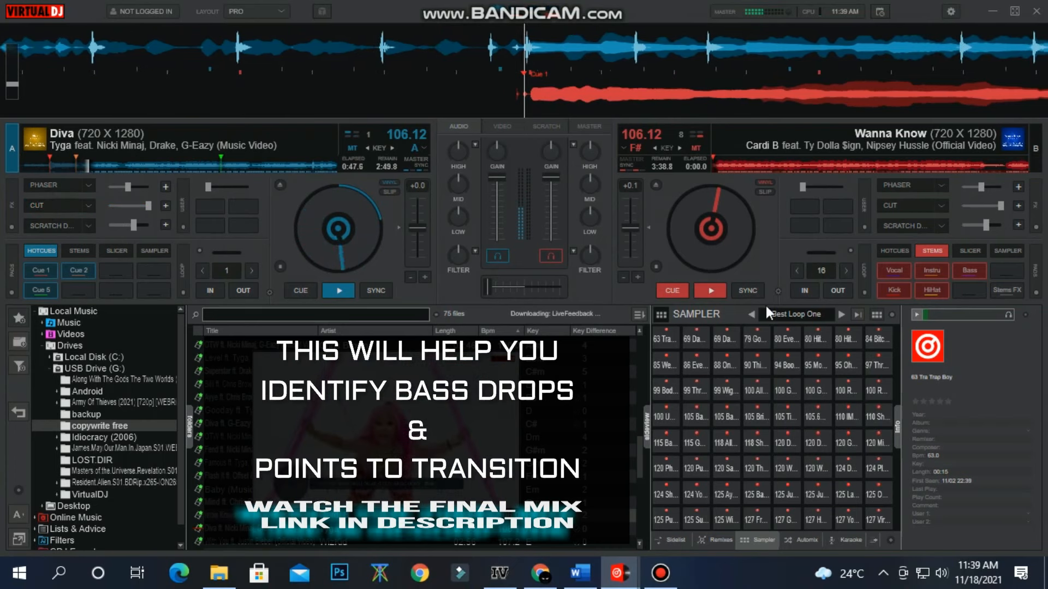
Load Tyga's "Diva feat. G-Eazy & YG (Official Video)" from the sidelist onto deck B
{"action": "left_click", "coordinate": [667, 540]}
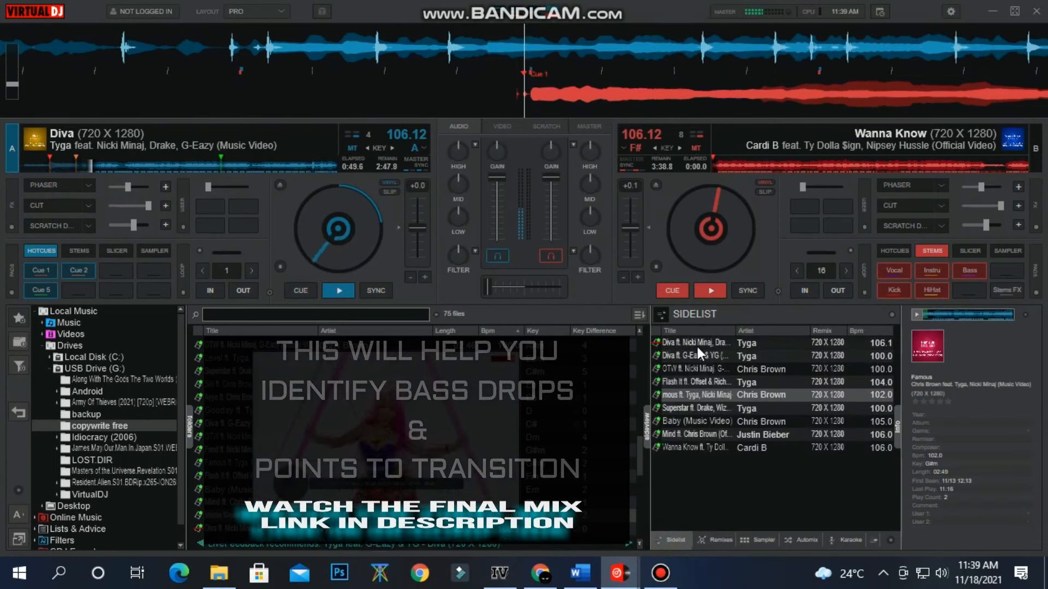
{"action": "left_click_drag", "start_coordinate": [696, 357], "coordinate": [709, 229]}
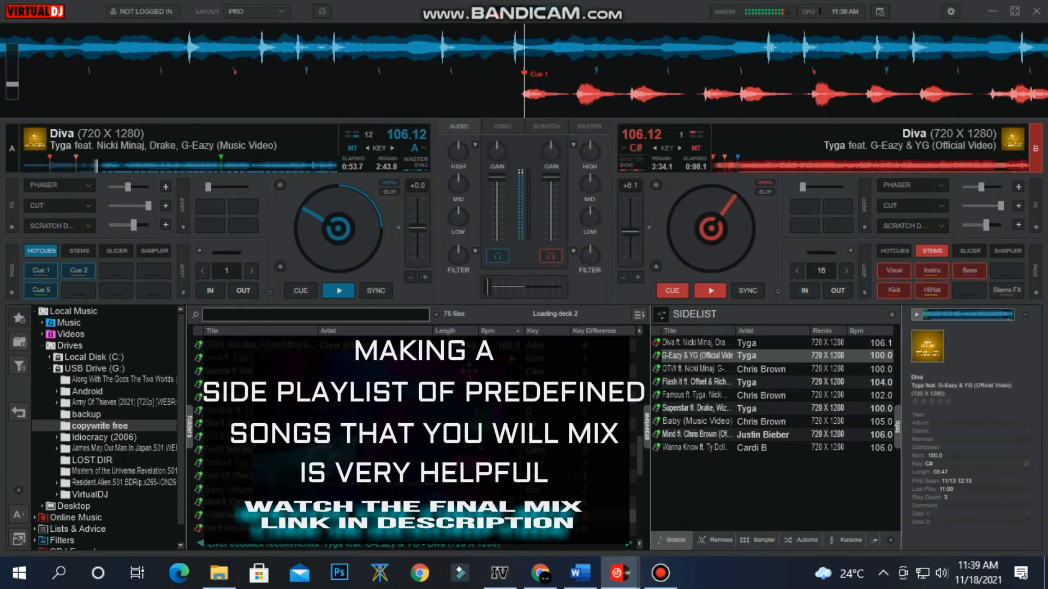
Check the video mixer preview, return to the audio mixer, and check the running screen recording in Bandicam
{"action": "left_click", "coordinate": [515, 124]}
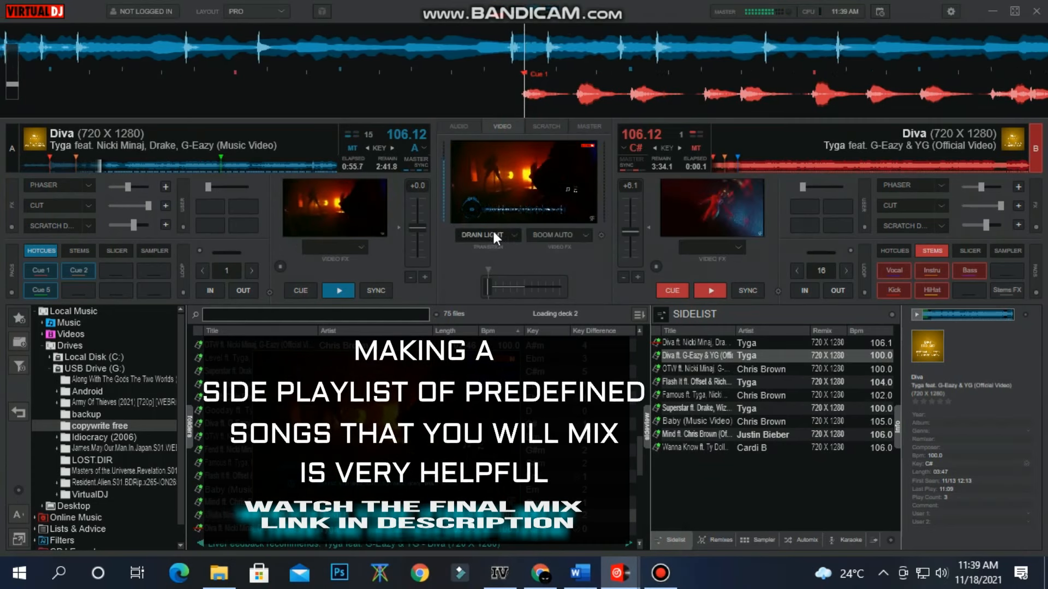
{"action": "left_click", "coordinate": [455, 125]}
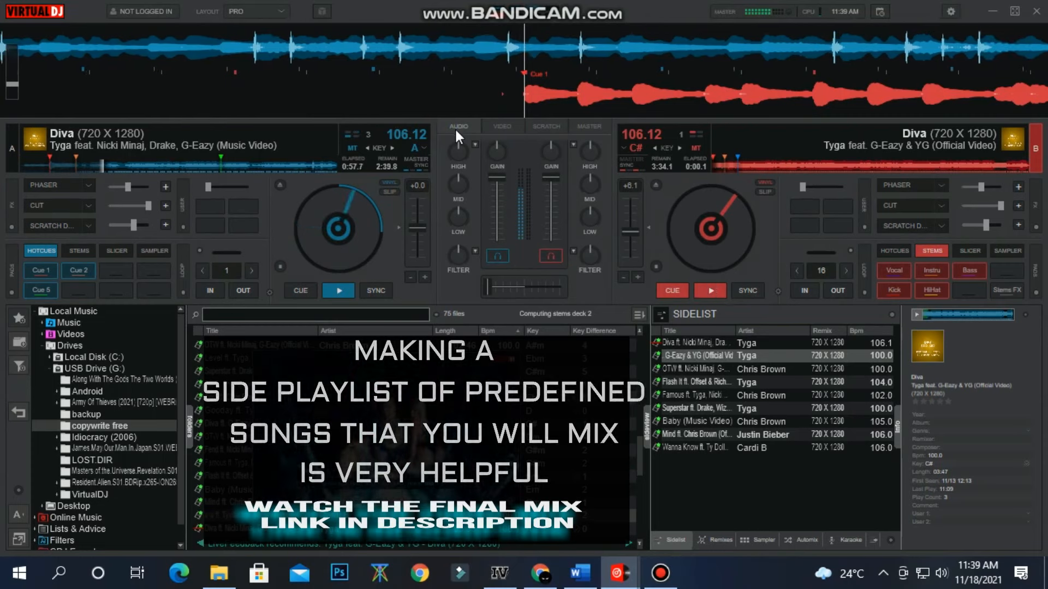
{"action": "left_click", "coordinate": [659, 574]}
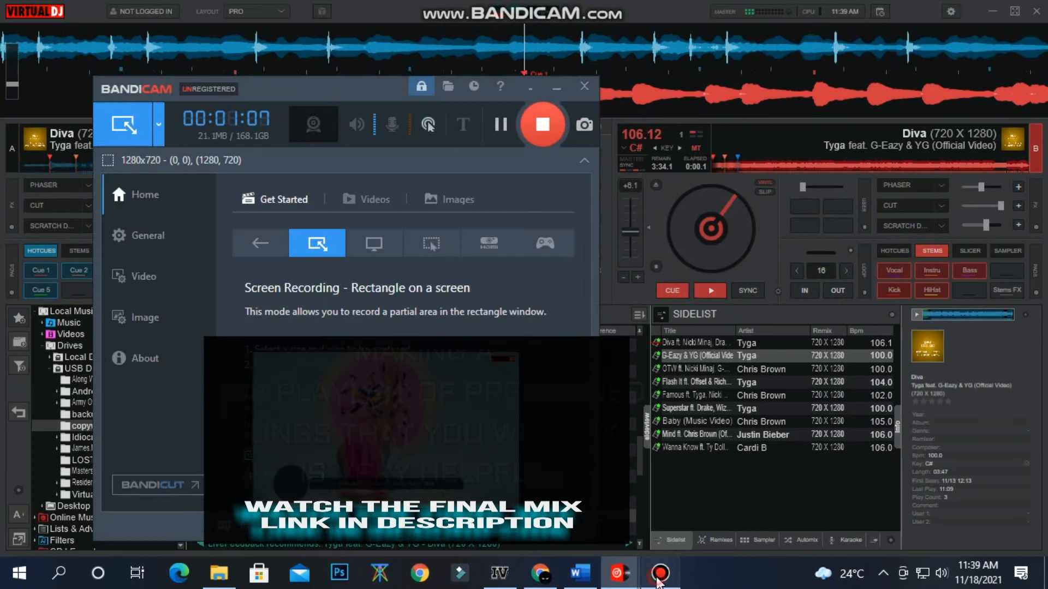
{"action": "left_click", "coordinate": [660, 574]}
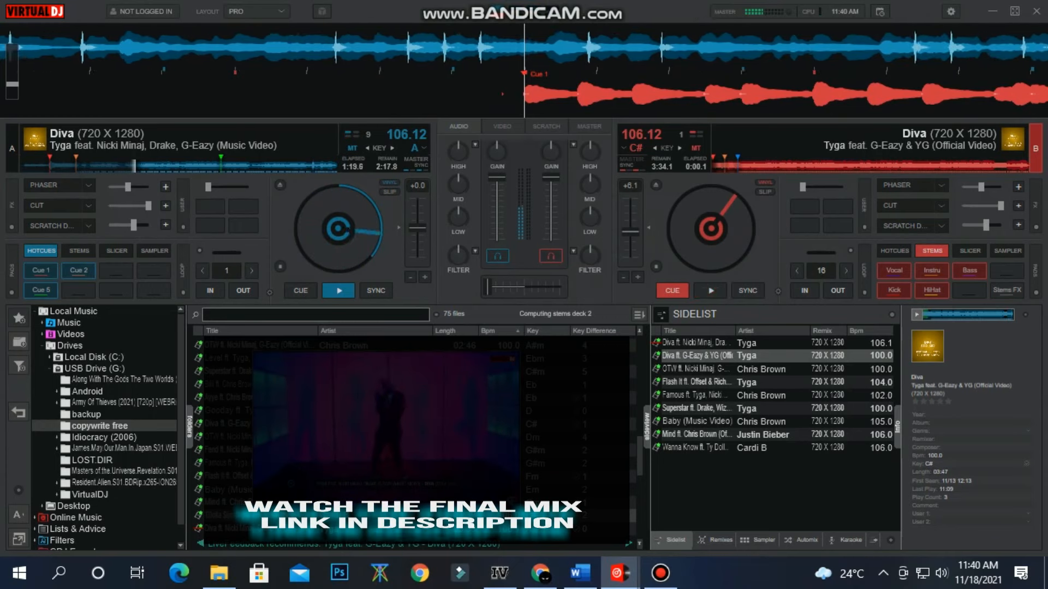
Try playing the deck B track together with deck A, and return deck B to its cue point
{"action": "left_click", "coordinate": [43, 221]}
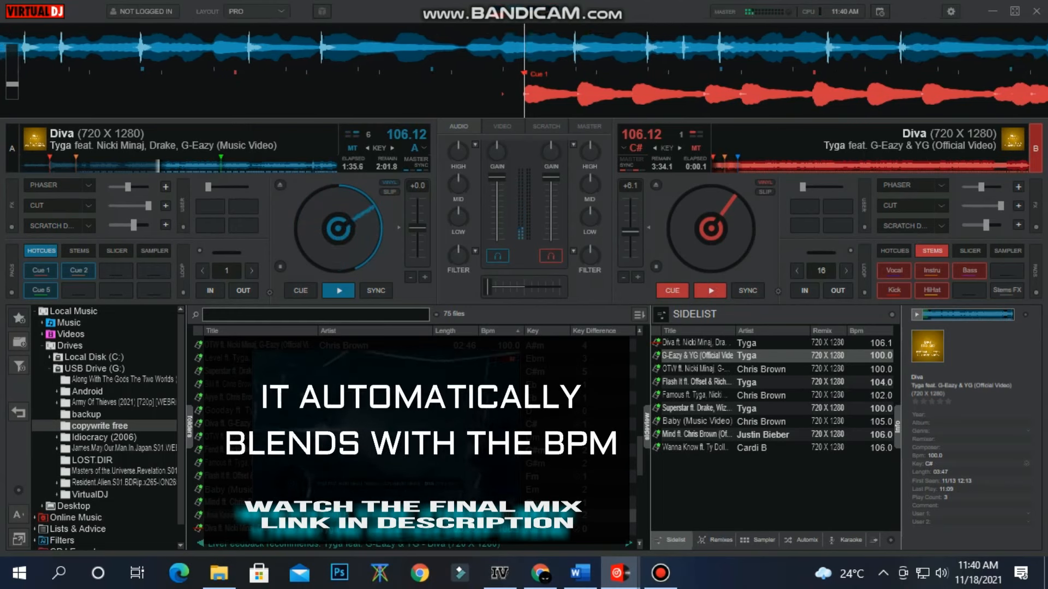
{"action": "key", "text": "space"}
{"action": "key", "text": "space"}
{"action": "key", "text": "space"}
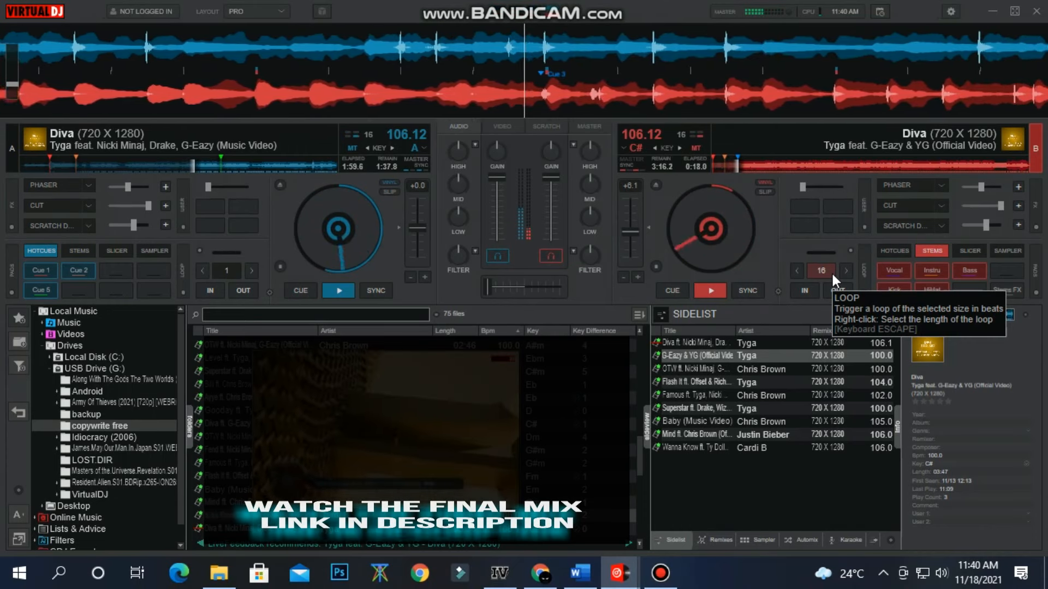
{"action": "left_click", "coordinate": [672, 290]}
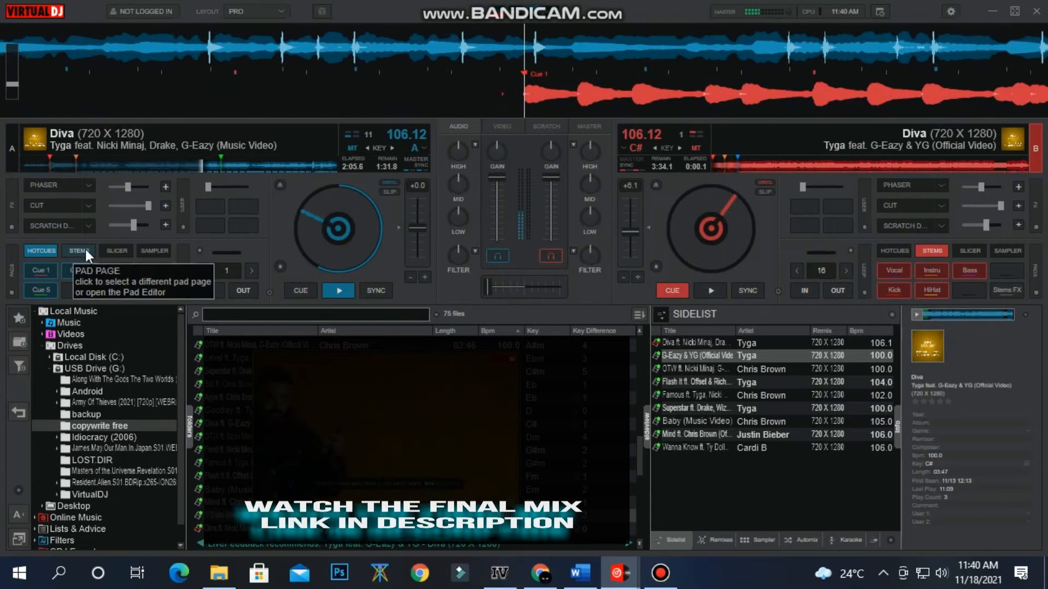
Bring in deck B from Cue 1 with the crossfader centred, after short Phaser and Scratch effects on deck A
{"action": "left_click_drag", "start_coordinate": [488, 286], "coordinate": [512, 290]}
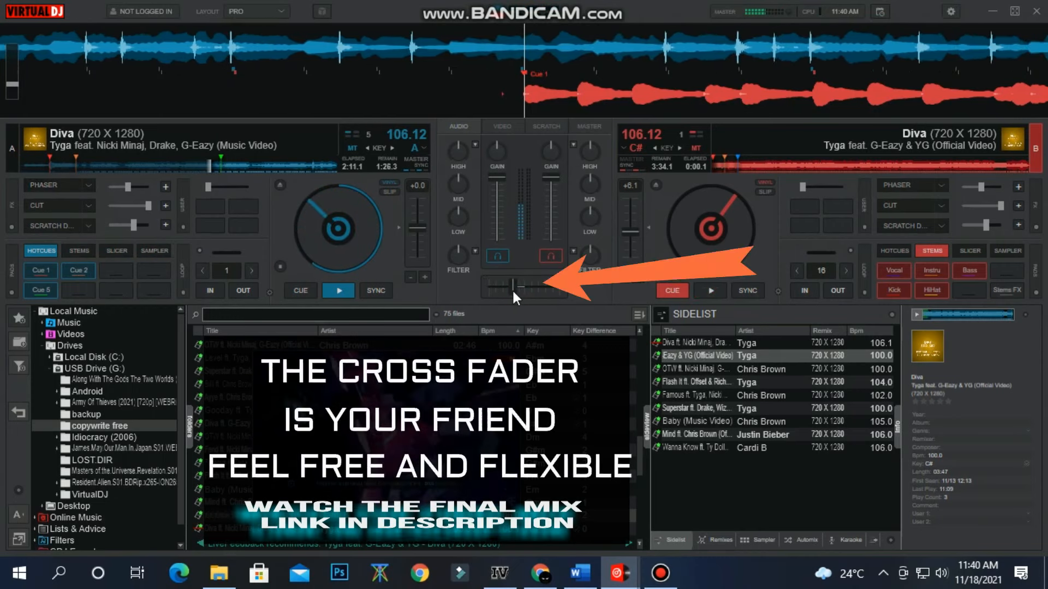
{"action": "left_click", "coordinate": [39, 183]}
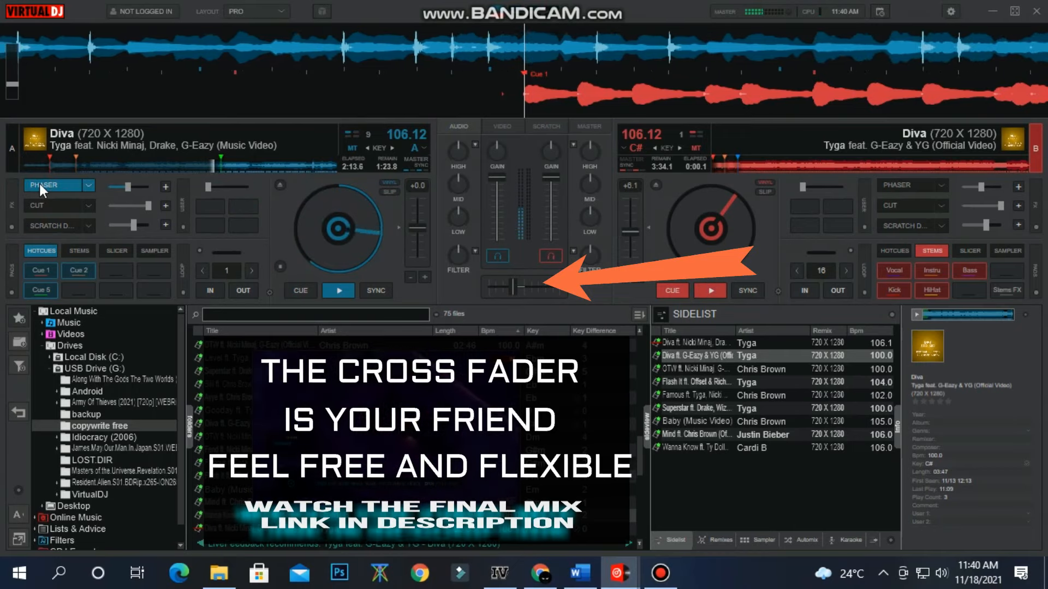
{"action": "left_click", "coordinate": [39, 184]}
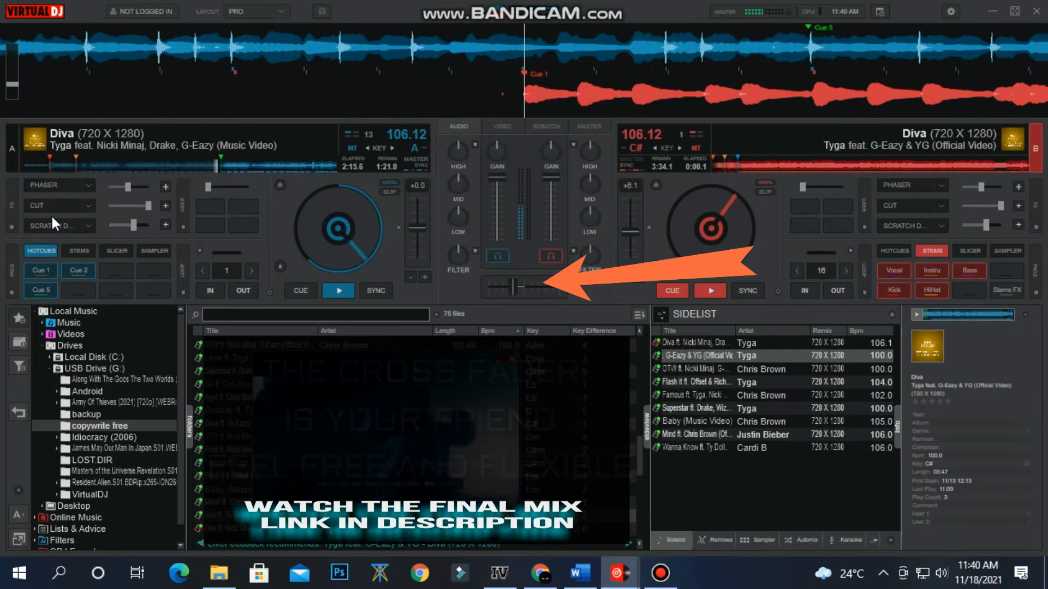
{"action": "left_click", "coordinate": [53, 229]}
{"action": "left_click", "coordinate": [53, 229]}
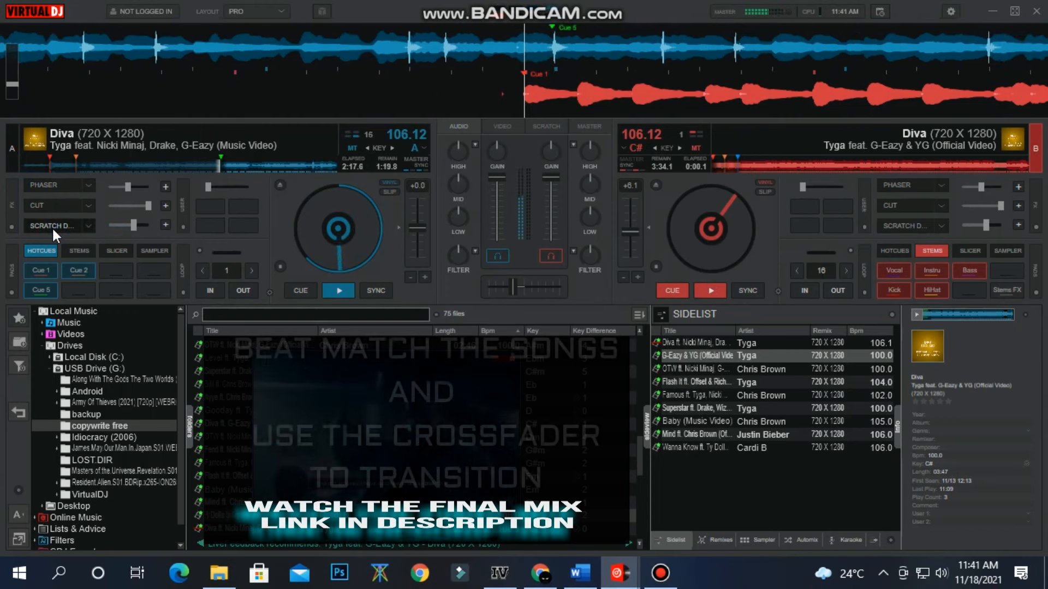
{"action": "left_click", "coordinate": [520, 284]}
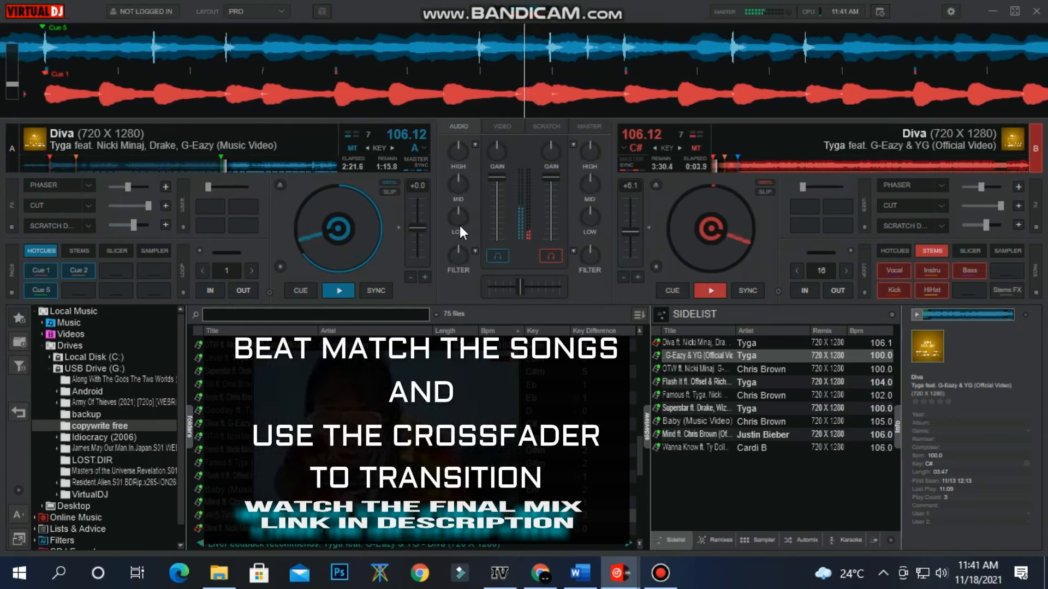
Fade out deck A with a temporary Phaser effect, reduced low EQ and a raised filter, and move the crossfader fully to deck B
{"action": "left_click", "coordinate": [58, 186]}
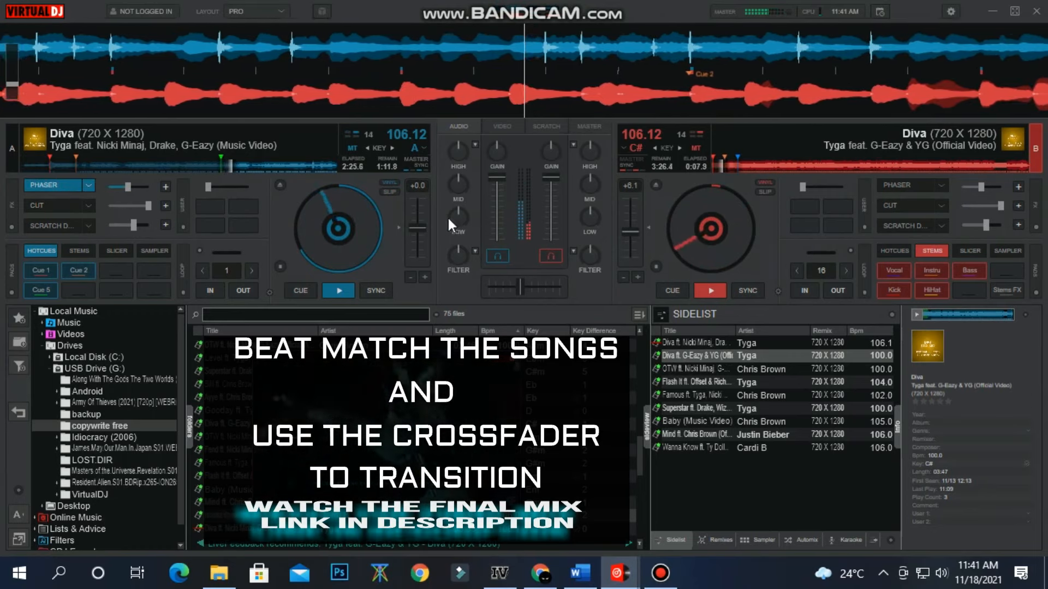
{"action": "scroll", "coordinate": [457, 215], "scroll_direction": "down", "scroll_amount": 5}
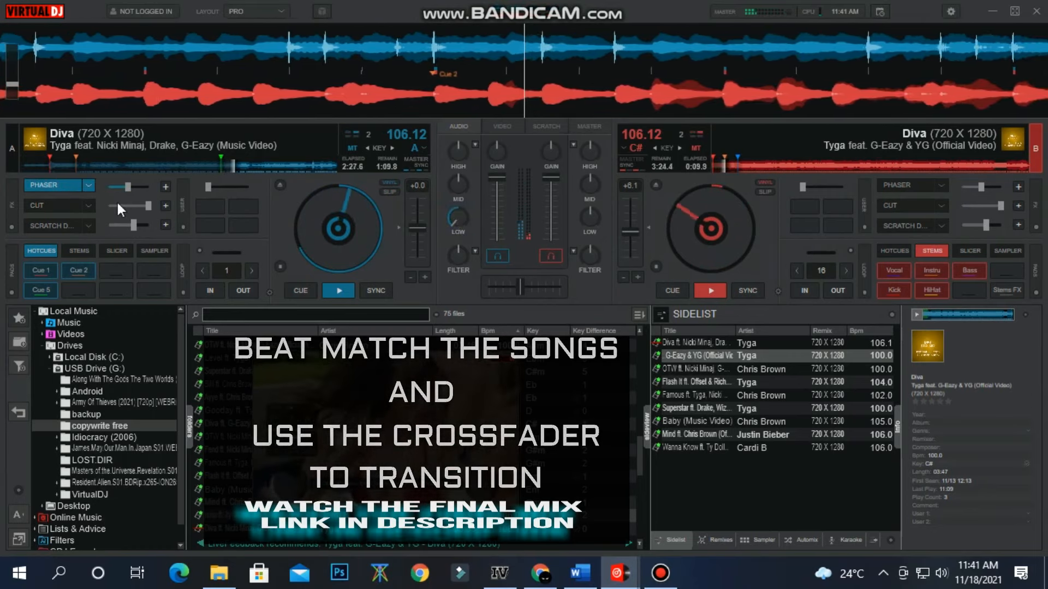
{"action": "left_click_drag", "start_coordinate": [454, 252], "coordinate": [454, 252]}
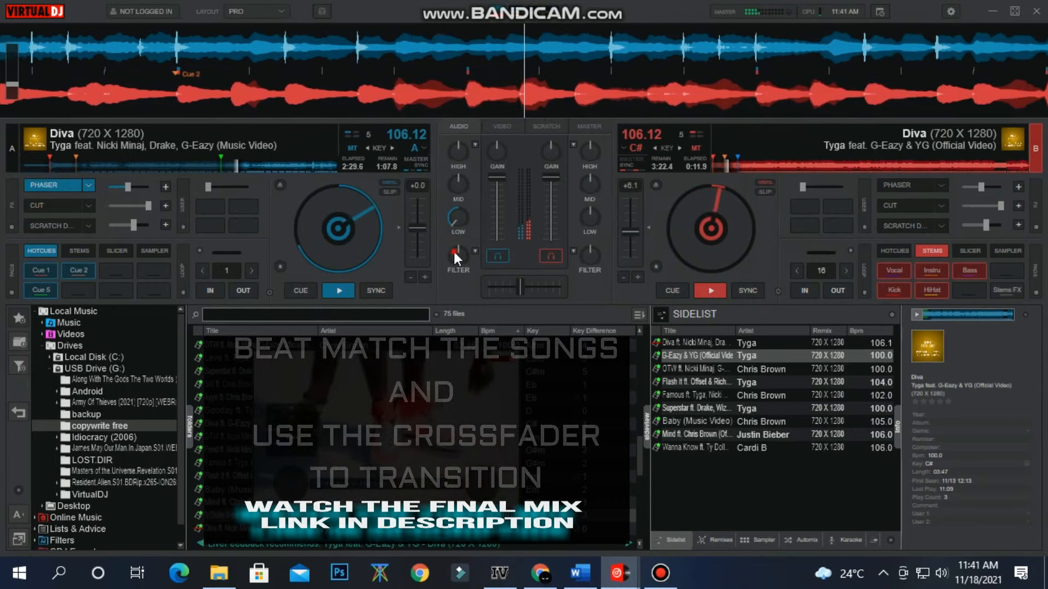
{"action": "left_click", "coordinate": [44, 185]}
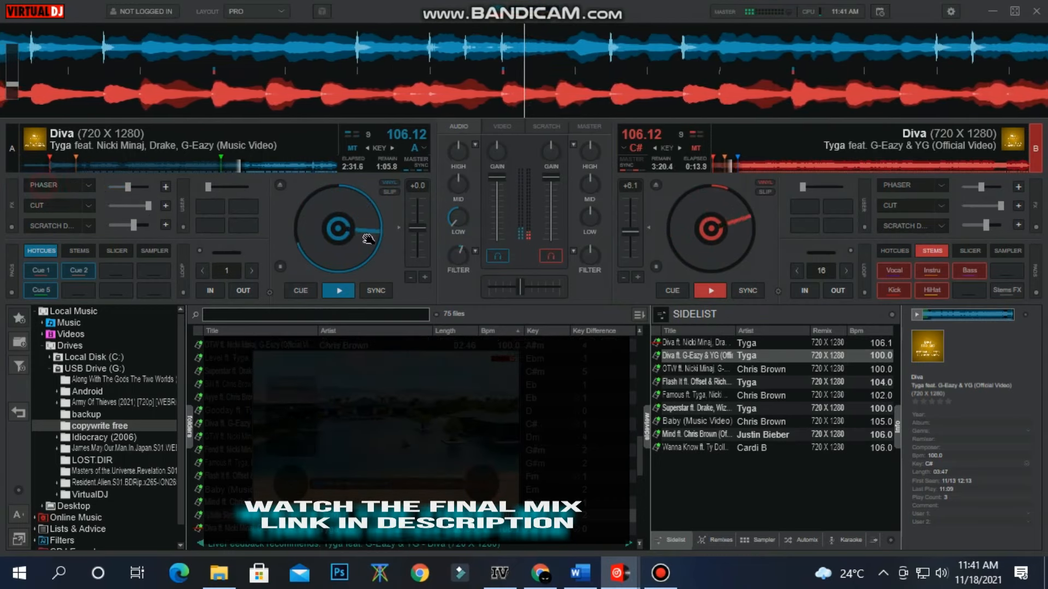
{"action": "left_click_drag", "start_coordinate": [454, 251], "coordinate": [497, 244]}
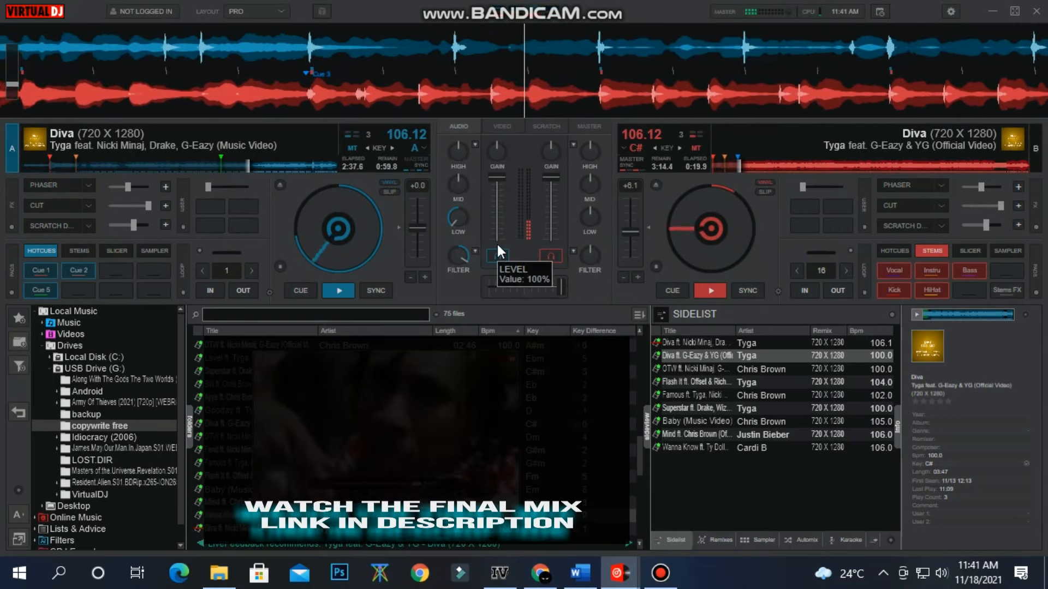
{"action": "left_click", "coordinate": [566, 291]}
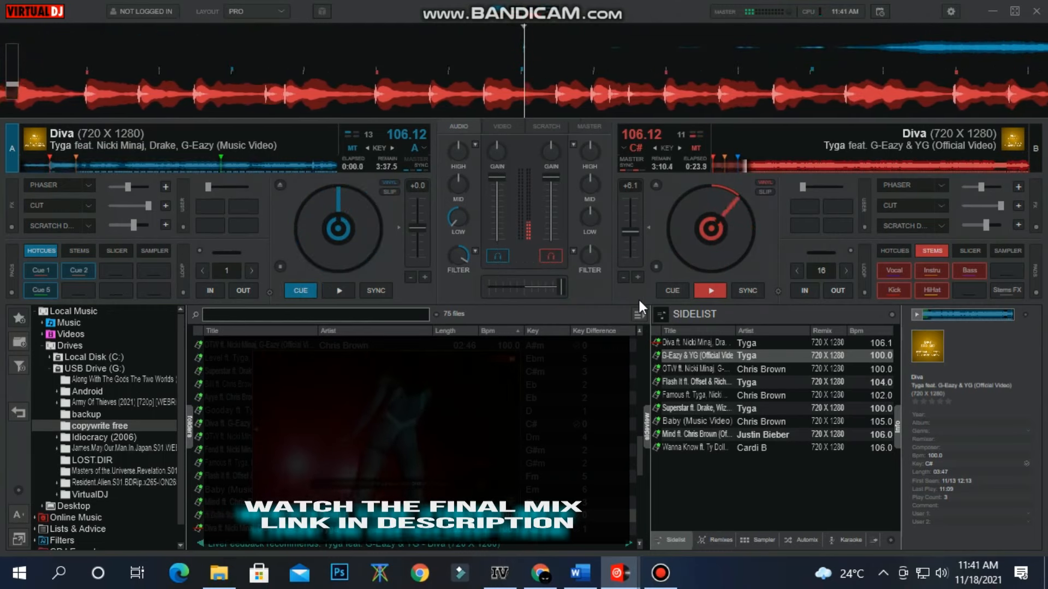
Show the hotcues for deck B and briefly apply the Scratch and Cut effects to its track
{"action": "left_click", "coordinate": [906, 225]}
{"action": "left_click", "coordinate": [898, 252]}
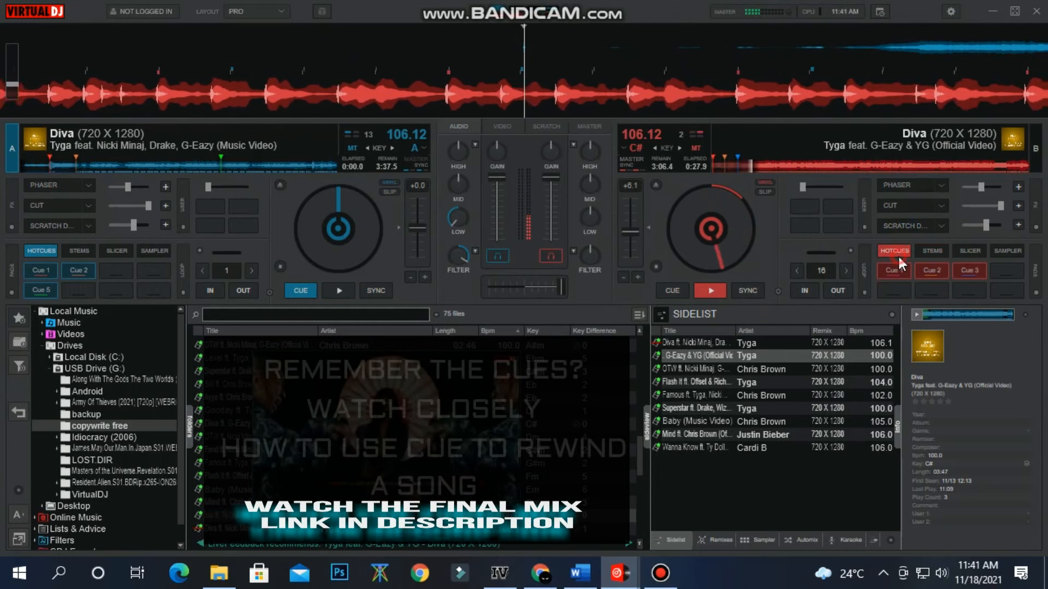
{"action": "left_click", "coordinate": [922, 224]}
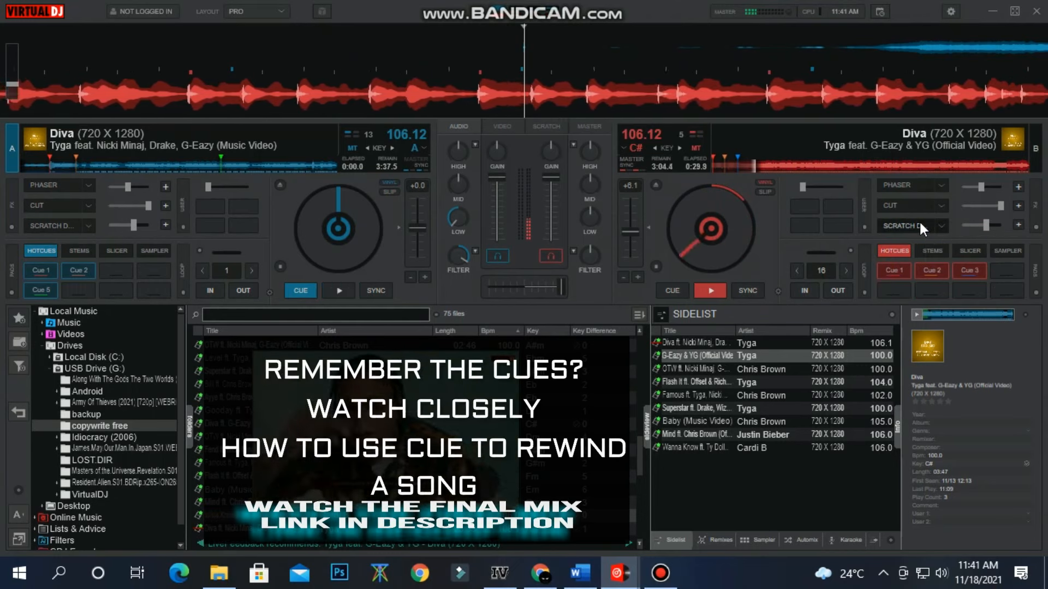
{"action": "left_click", "coordinate": [905, 205]}
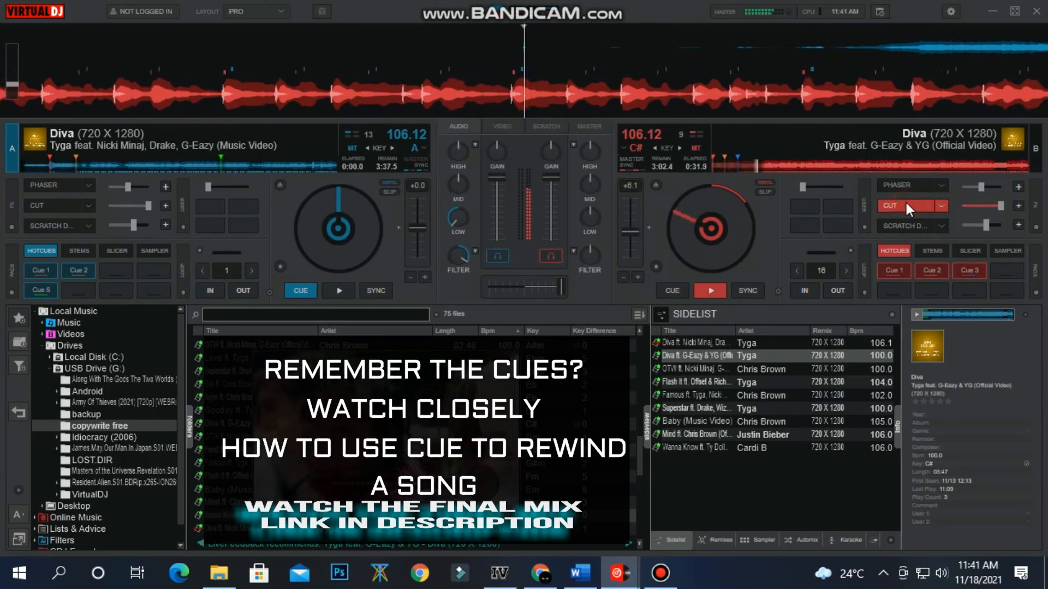
{"action": "left_click", "coordinate": [904, 202]}
Rewind deck B to Cue 1, adding a Best Loop One sample and a short Scratch effect
{"action": "left_click", "coordinate": [757, 540]}
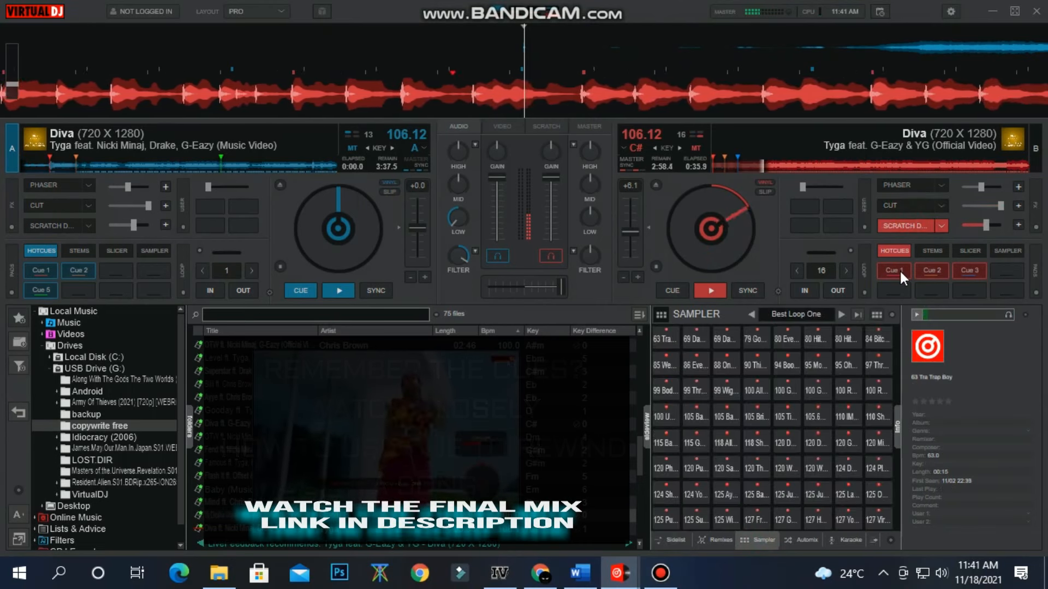
{"action": "left_click", "coordinate": [894, 270]}
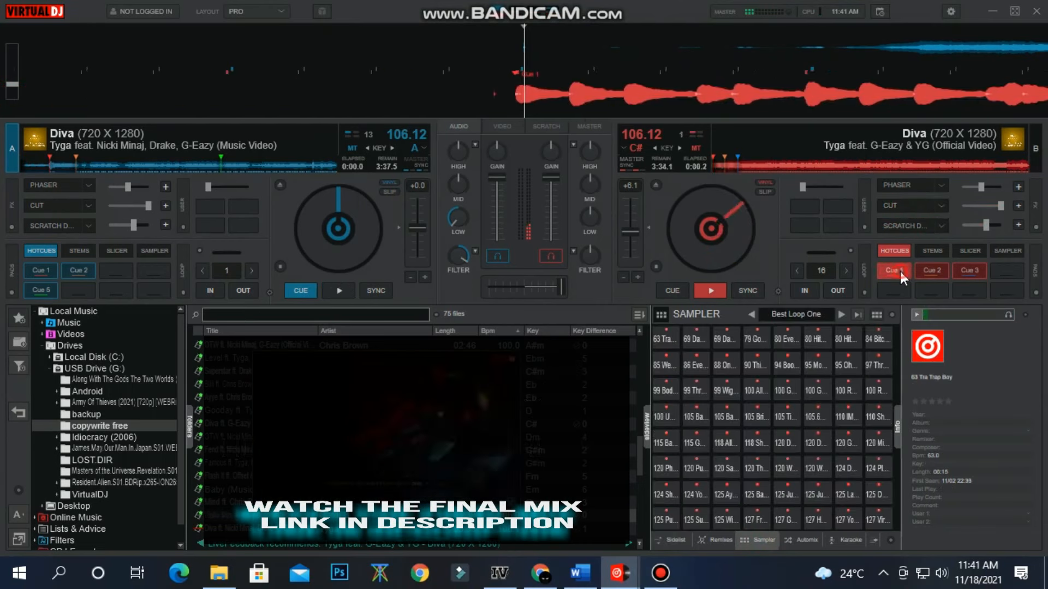
{"action": "left_click", "coordinate": [731, 417]}
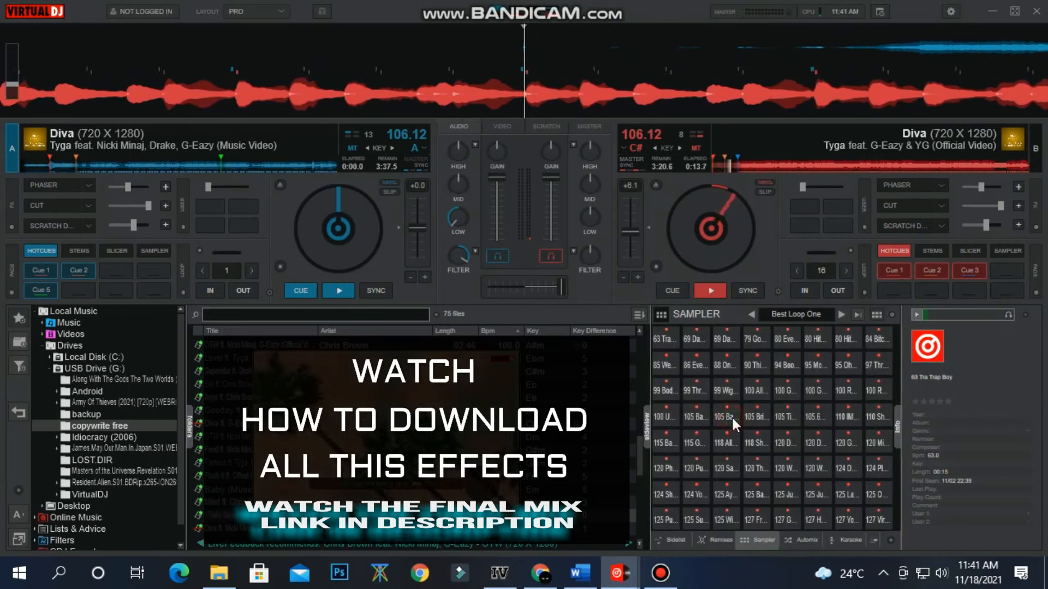
{"action": "left_click", "coordinate": [731, 416]}
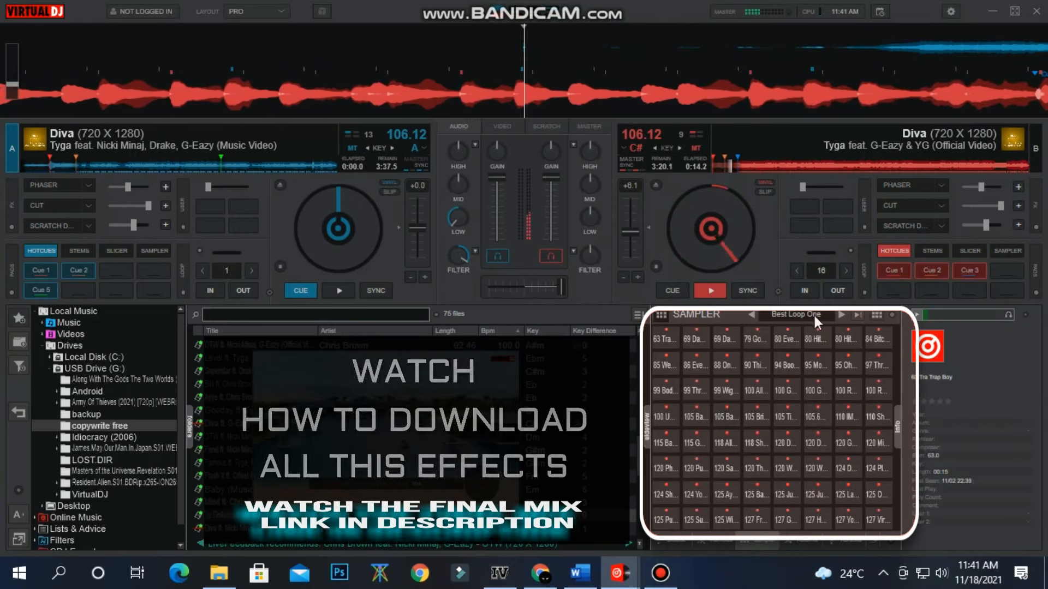
{"action": "left_click", "coordinate": [905, 224]}
{"action": "left_click", "coordinate": [906, 224]}
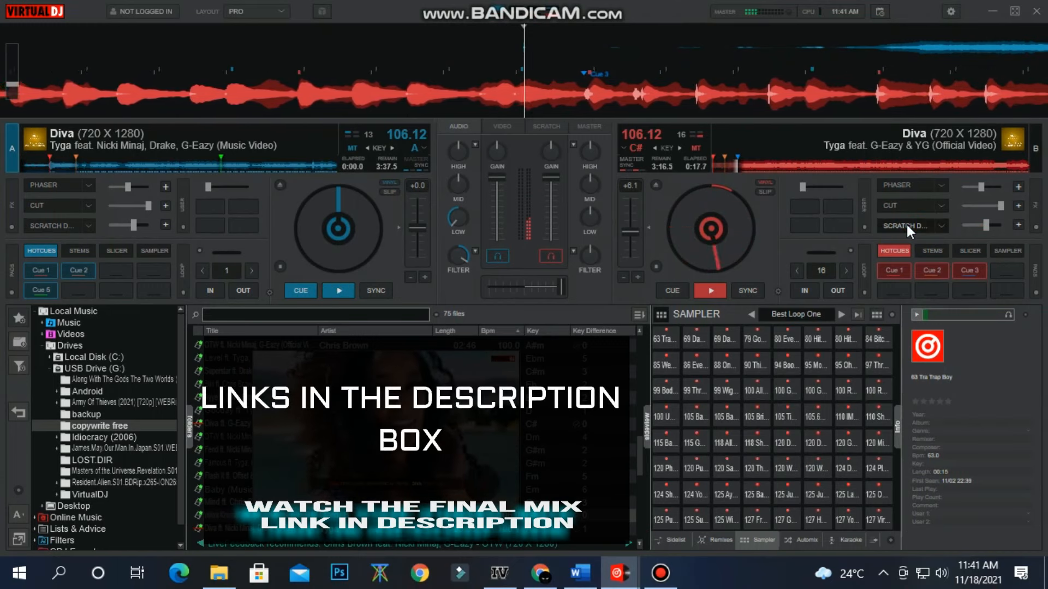
Reset the filter and low EQ of deck A to neutral and show the sidelist again
{"action": "double_click", "coordinate": [461, 258]}
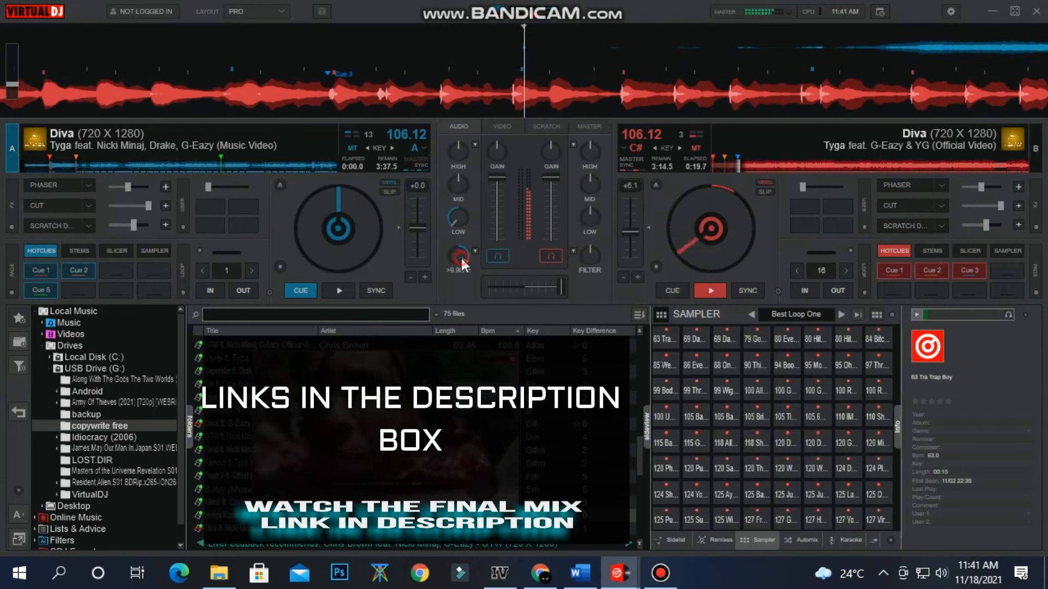
{"action": "double_click", "coordinate": [457, 218]}
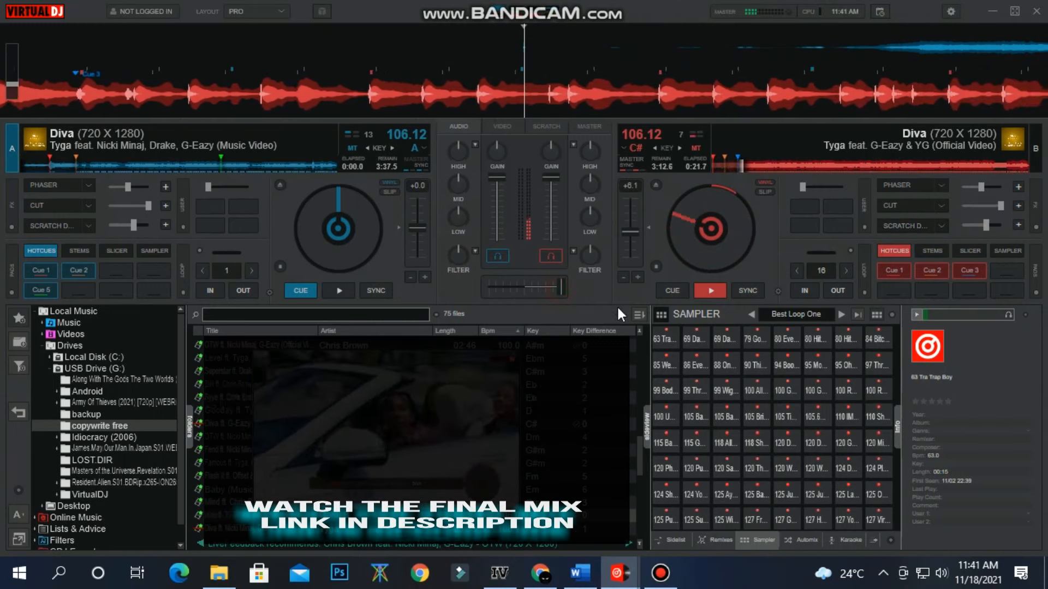
{"action": "left_click", "coordinate": [685, 536]}
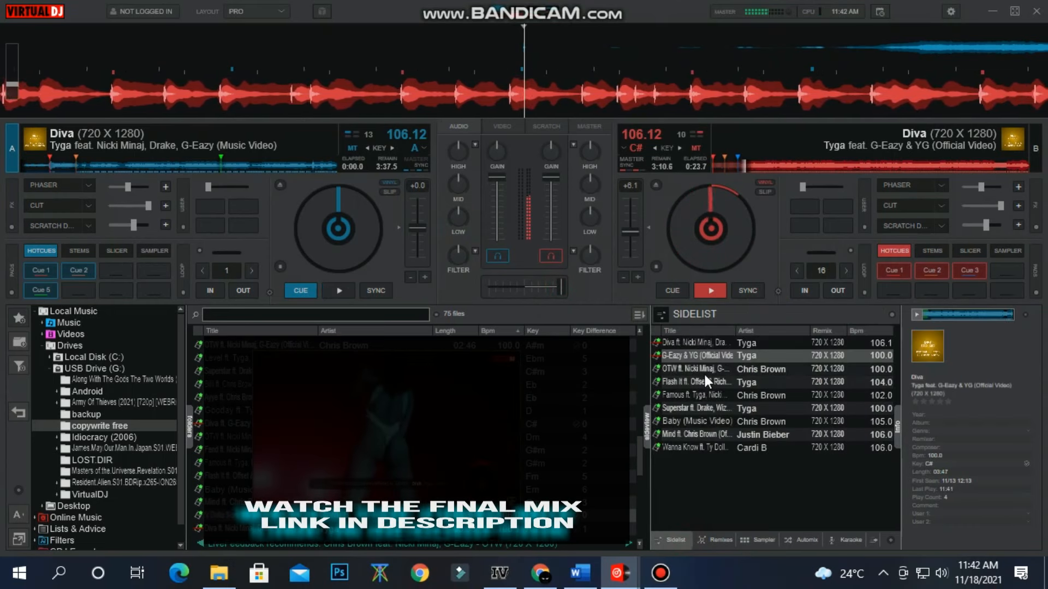
Load OTW by Chris Brown from the sidelist onto deck A and try it out against deck B
{"action": "left_click_drag", "start_coordinate": [683, 368], "coordinate": [361, 223]}
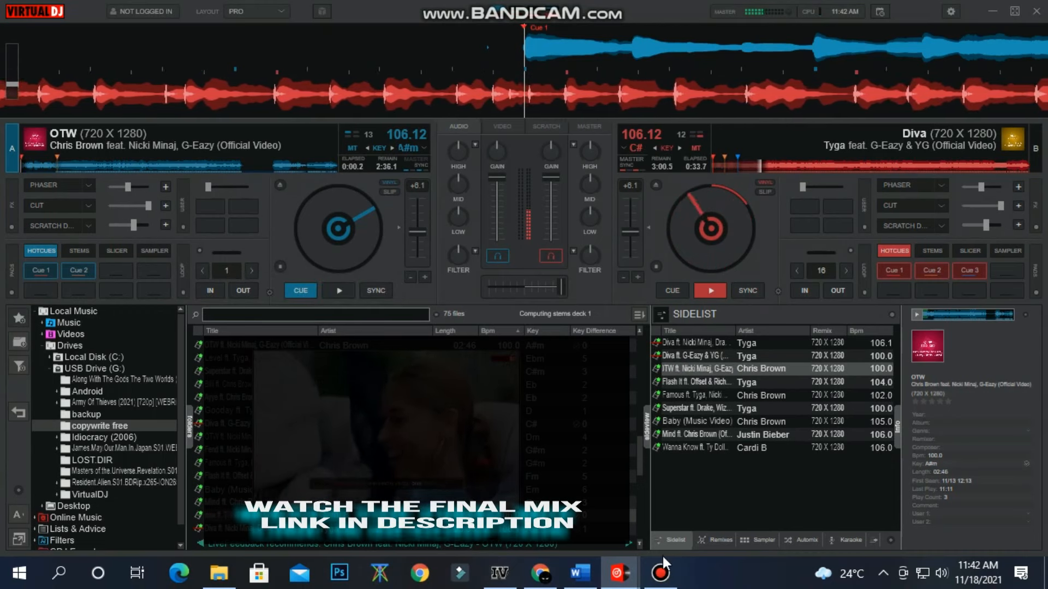
{"action": "left_click", "coordinate": [661, 573]}
{"action": "left_click", "coordinate": [661, 572]}
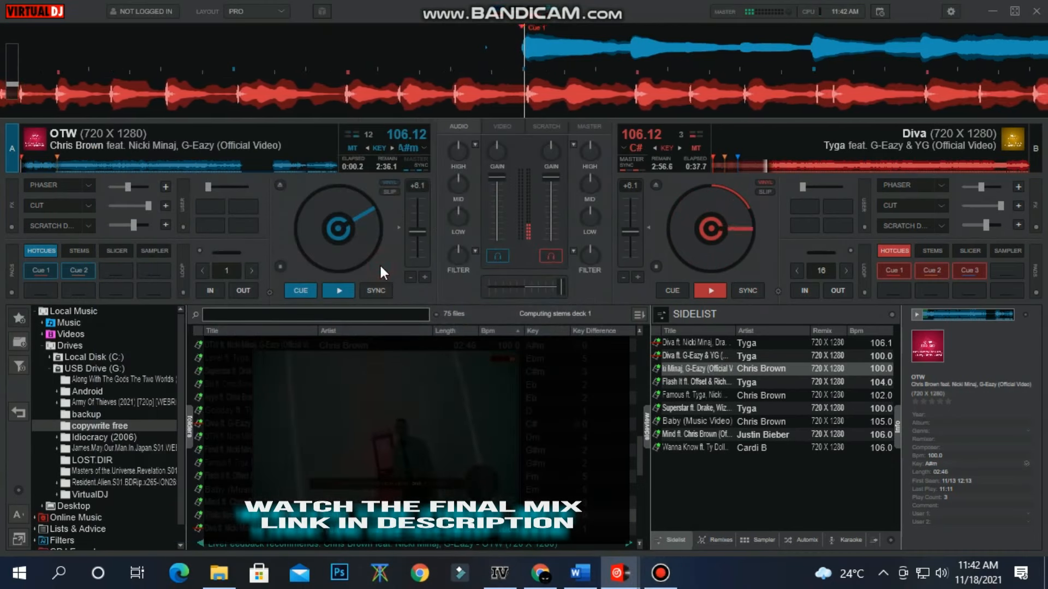
{"action": "key", "text": "space"}
{"action": "key", "text": "space"}
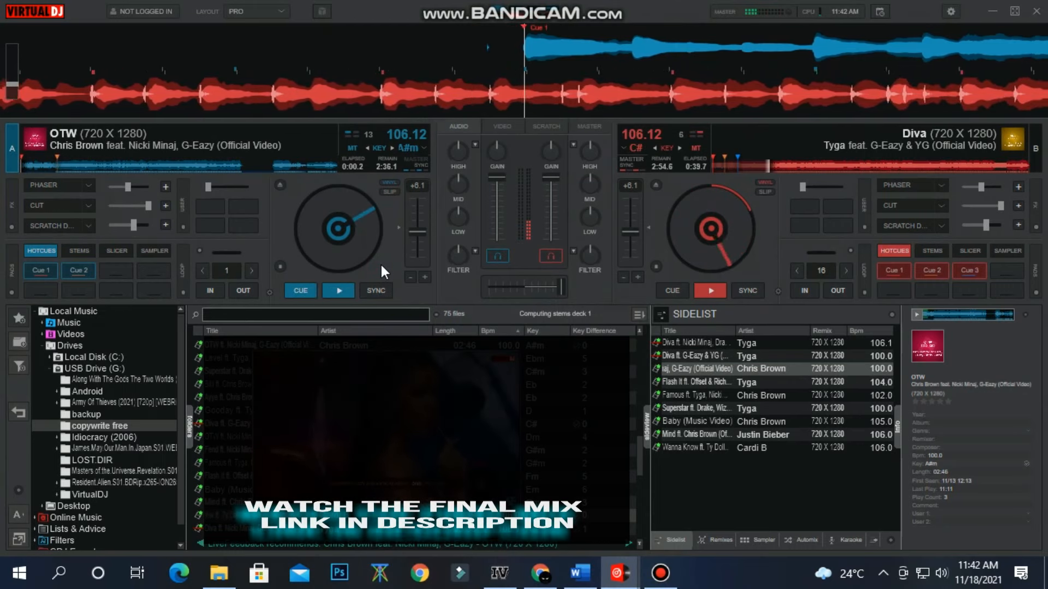
{"action": "key", "text": "space"}
{"action": "key", "text": "space"}
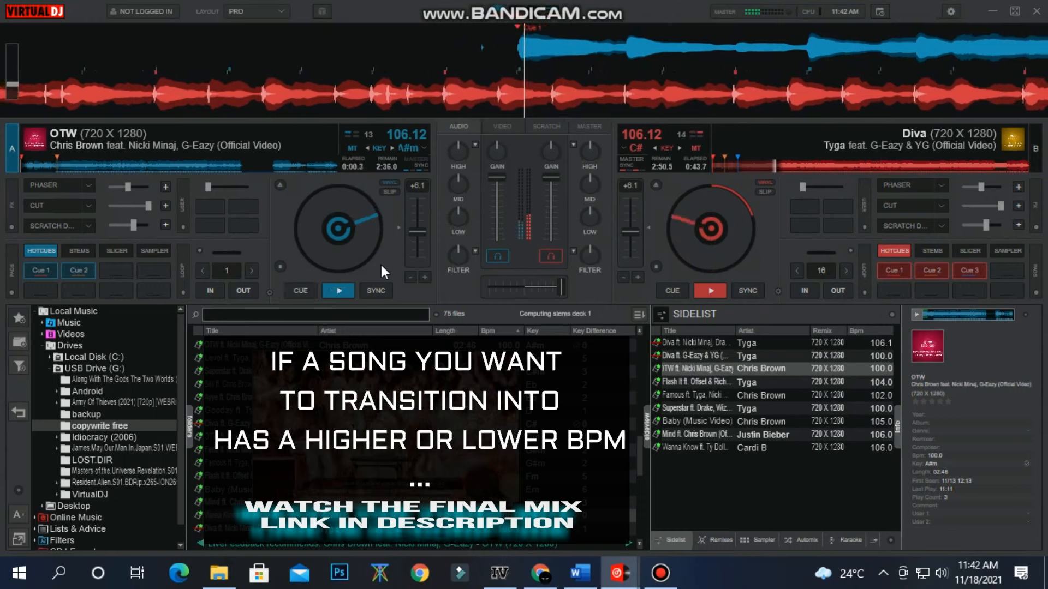
{"action": "key", "text": "space"}
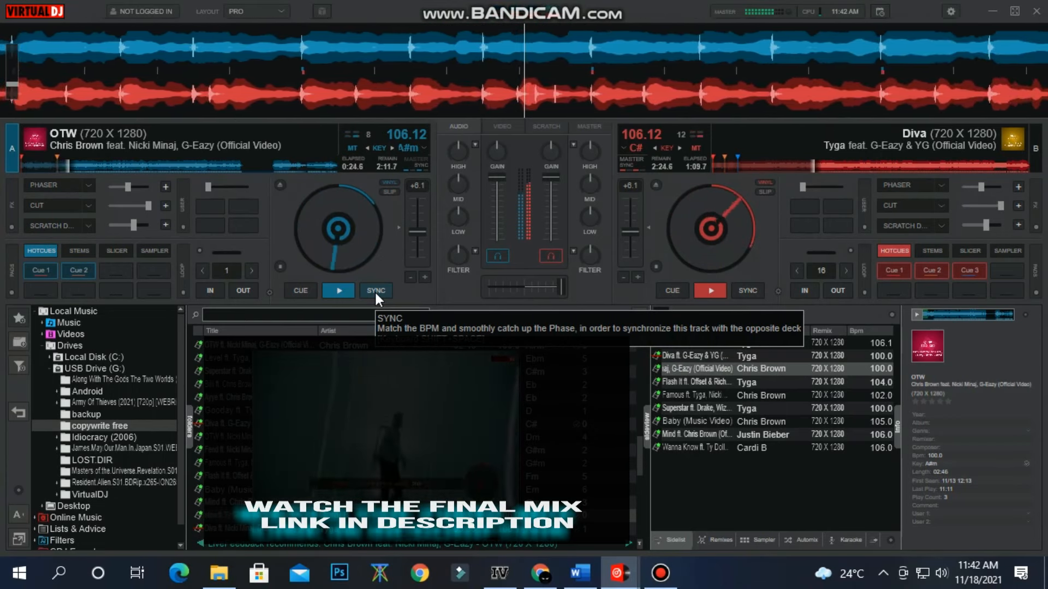
Move the crossfader from deck B to about the centre, with a brief Phaser effect on deck B
{"action": "left_click", "coordinate": [490, 126]}
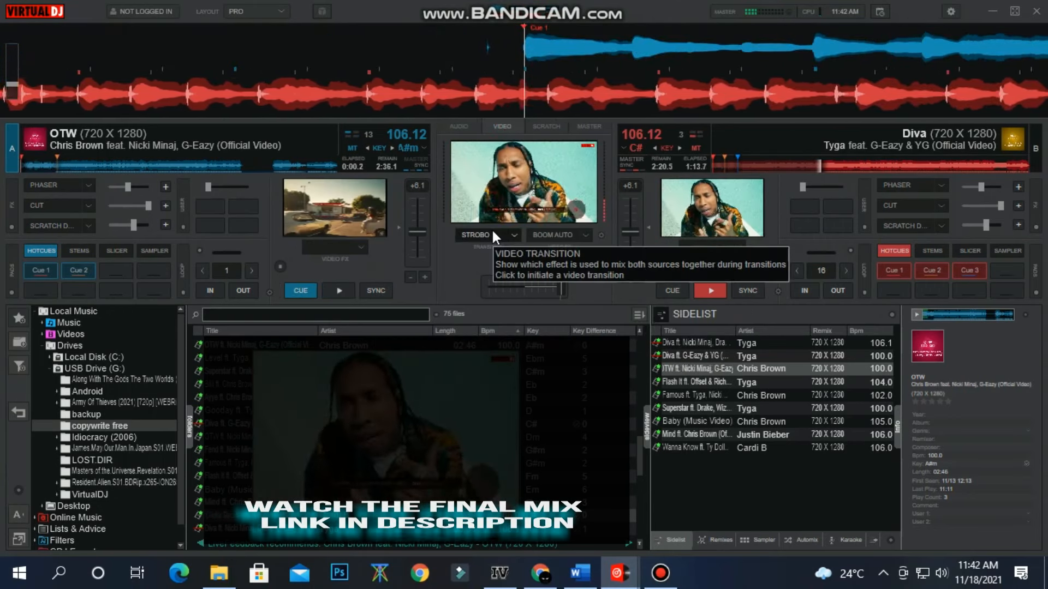
{"action": "left_click", "coordinate": [466, 126]}
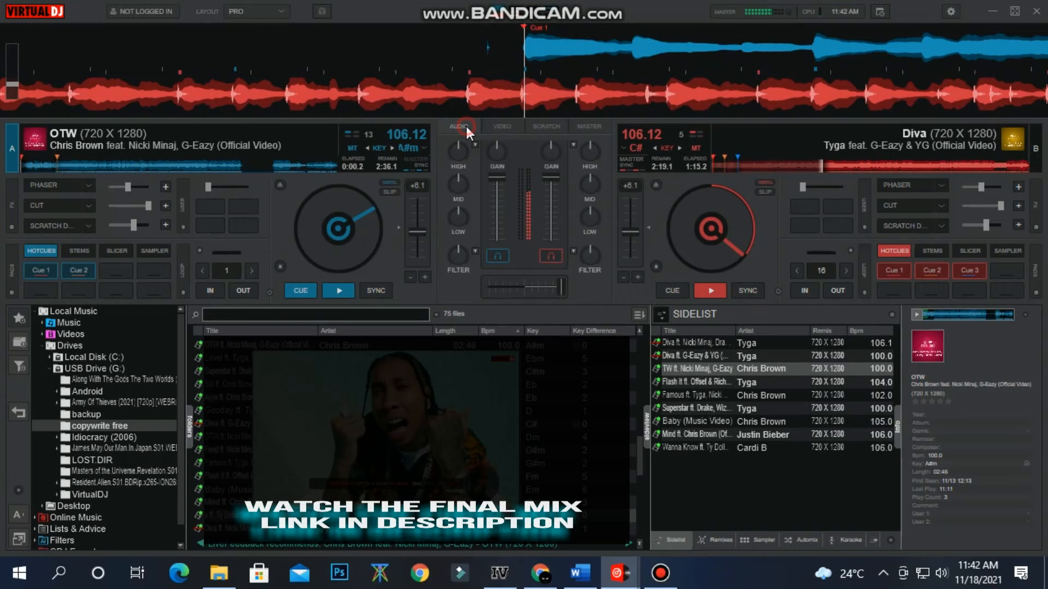
{"action": "left_click", "coordinate": [538, 285]}
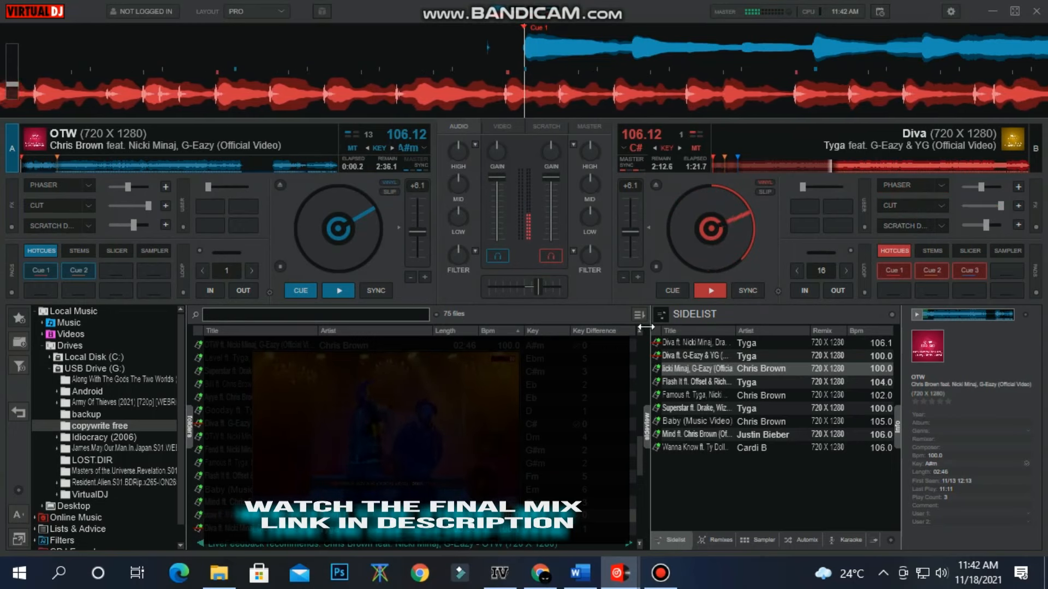
{"action": "left_click", "coordinate": [901, 180]}
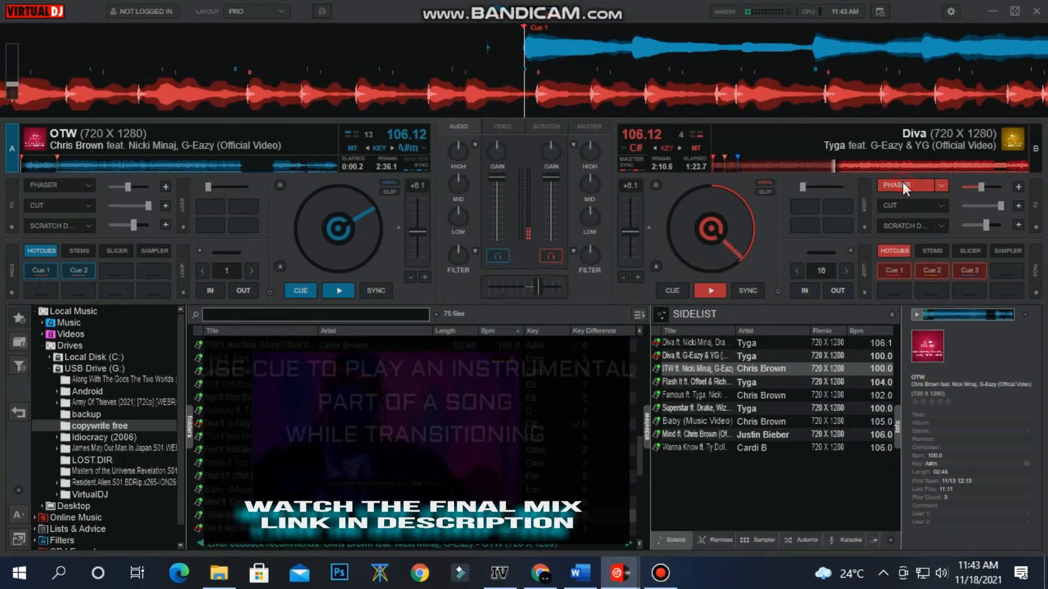
{"action": "left_click", "coordinate": [902, 181]}
{"action": "left_click_drag", "start_coordinate": [538, 286], "coordinate": [529, 287]}
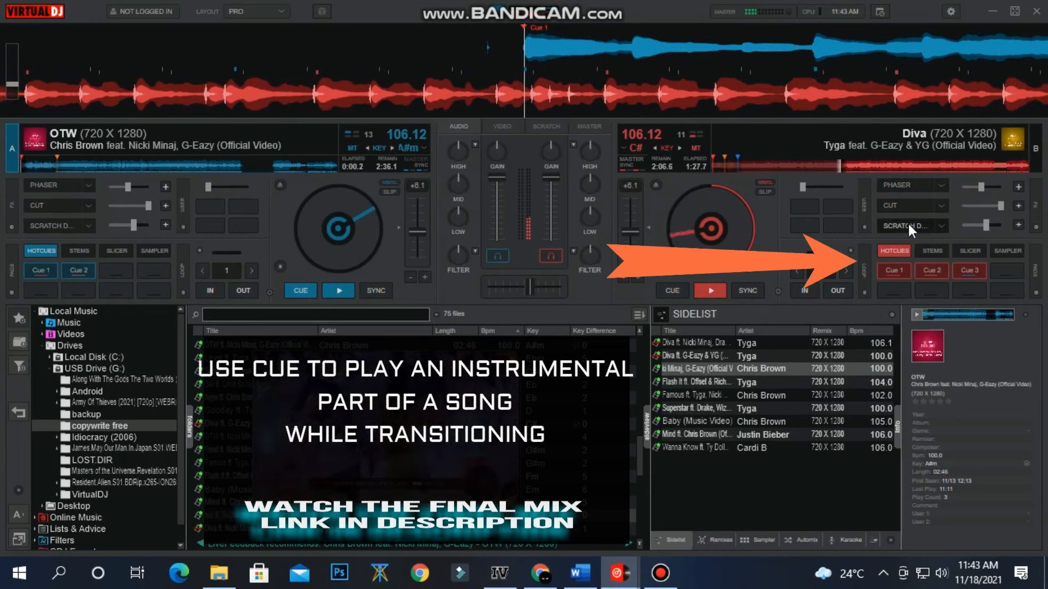
Restart Diva on deck B from Cue 1 and play it alongside OTW on deck A
{"action": "left_click", "coordinate": [901, 270]}
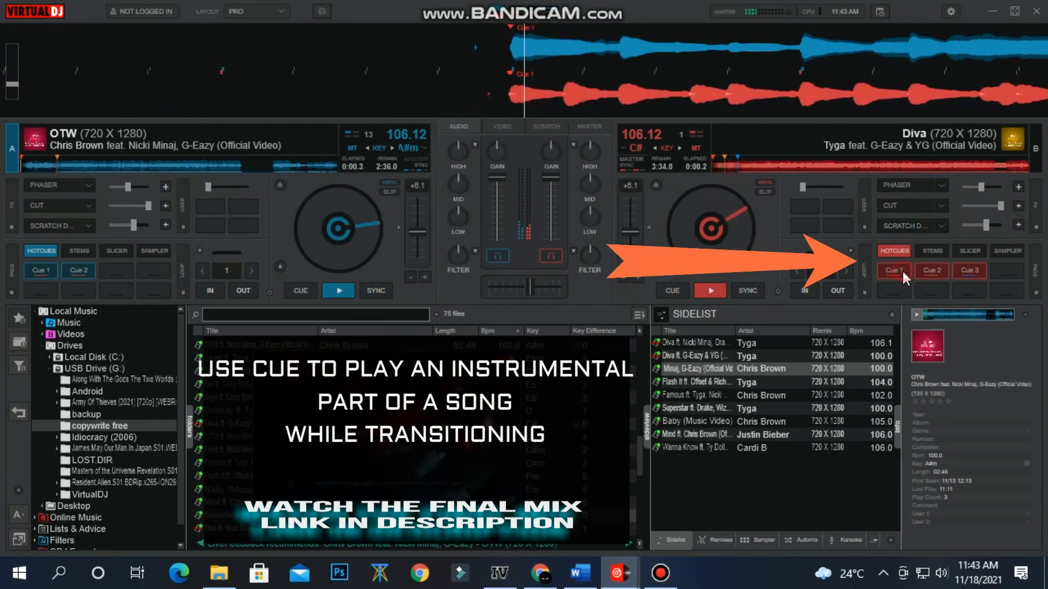
{"action": "left_click", "coordinate": [755, 288]}
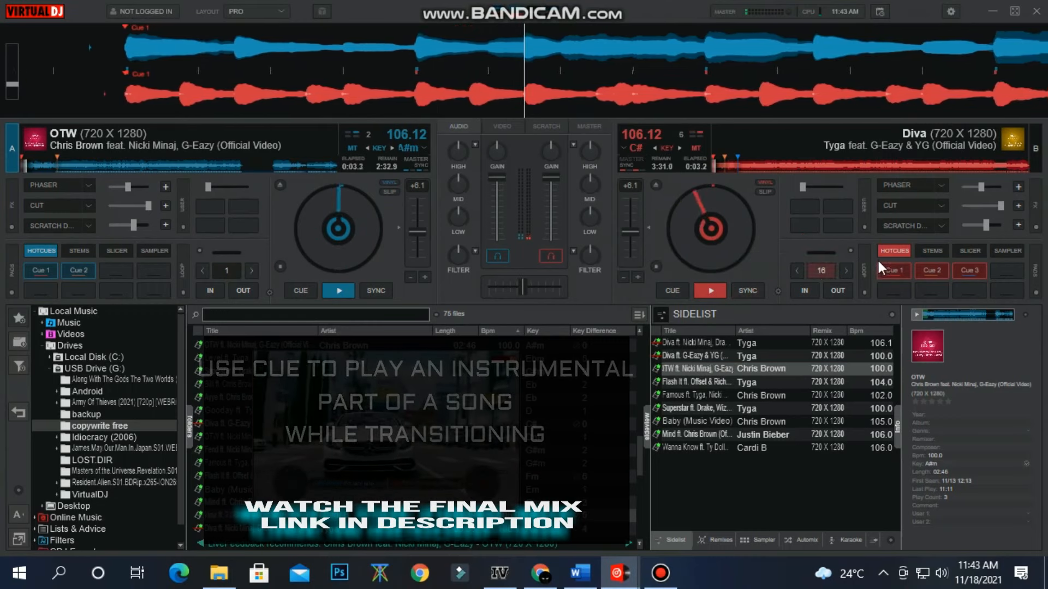
{"action": "left_click", "coordinate": [709, 289]}
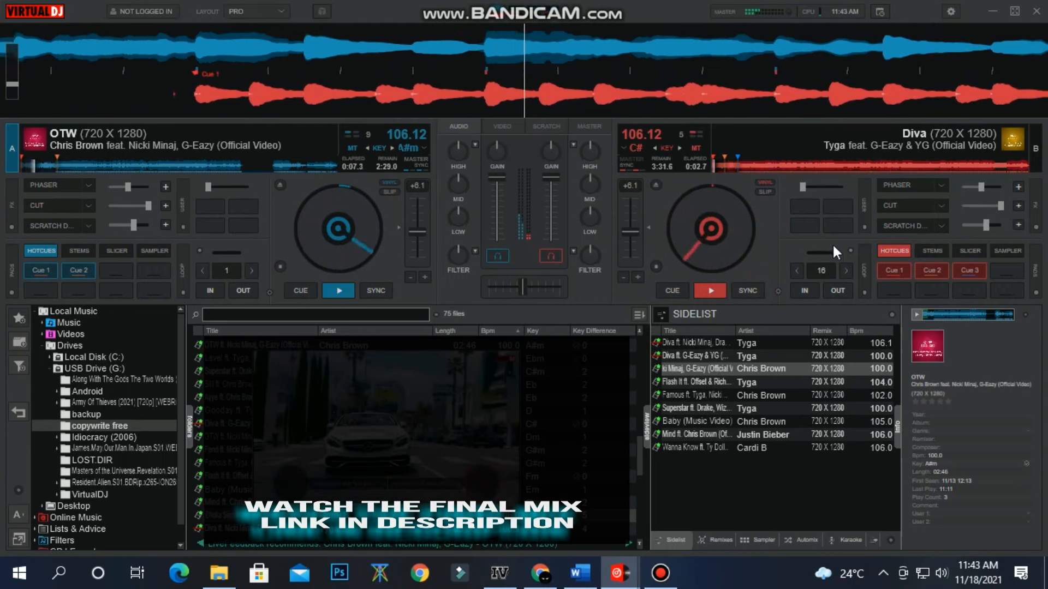
{"action": "left_click", "coordinate": [710, 290]}
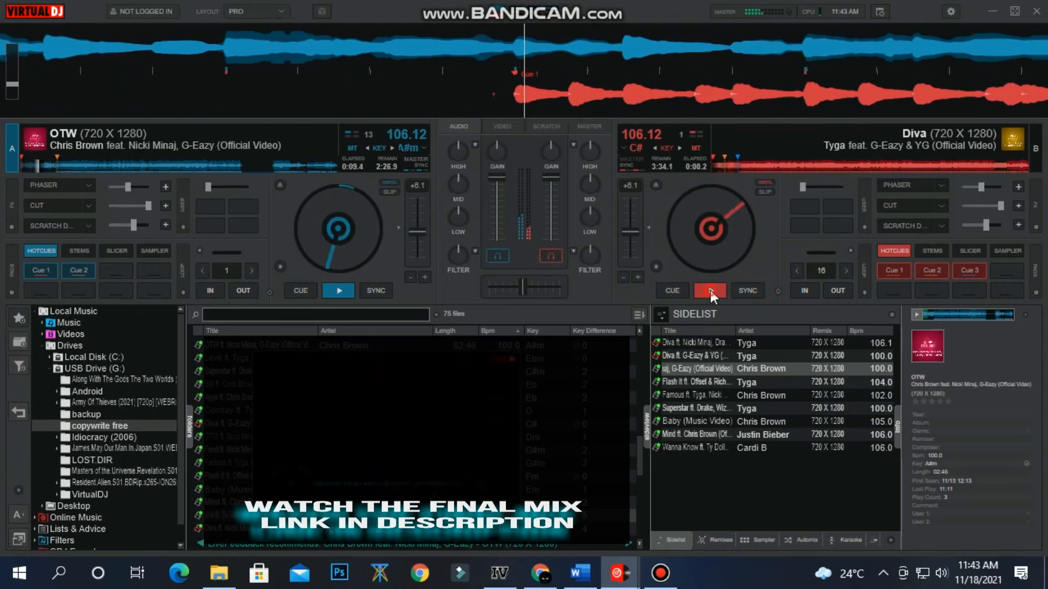
Fade out deck B by reducing its low and high EQ and raising its filter, and move the crossfader fully to deck A
{"action": "scroll", "coordinate": [593, 217], "scroll_direction": "down", "scroll_amount": 5}
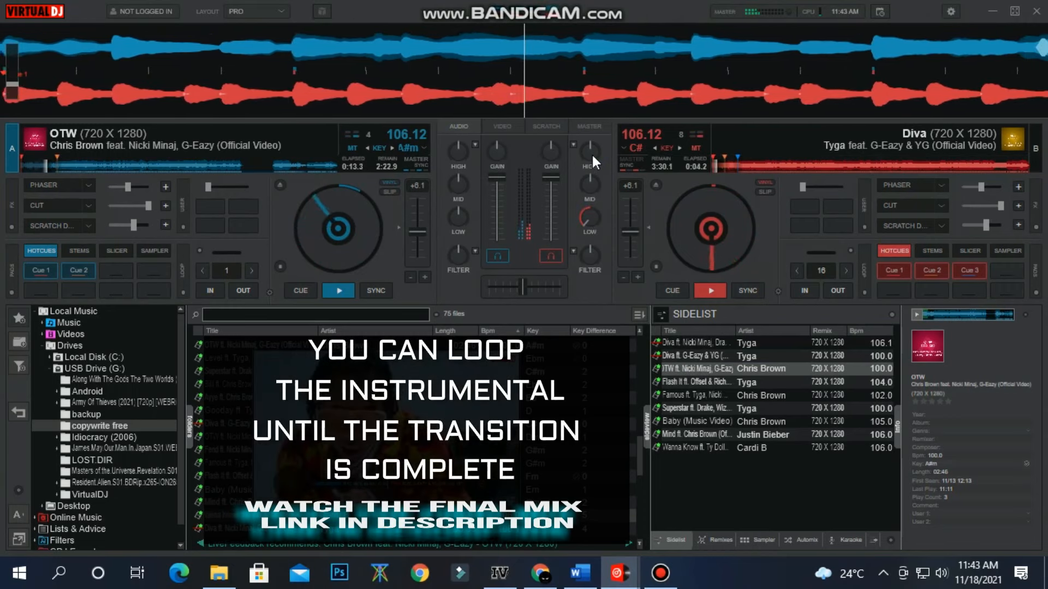
{"action": "scroll", "coordinate": [591, 152], "scroll_direction": "down", "scroll_amount": 5}
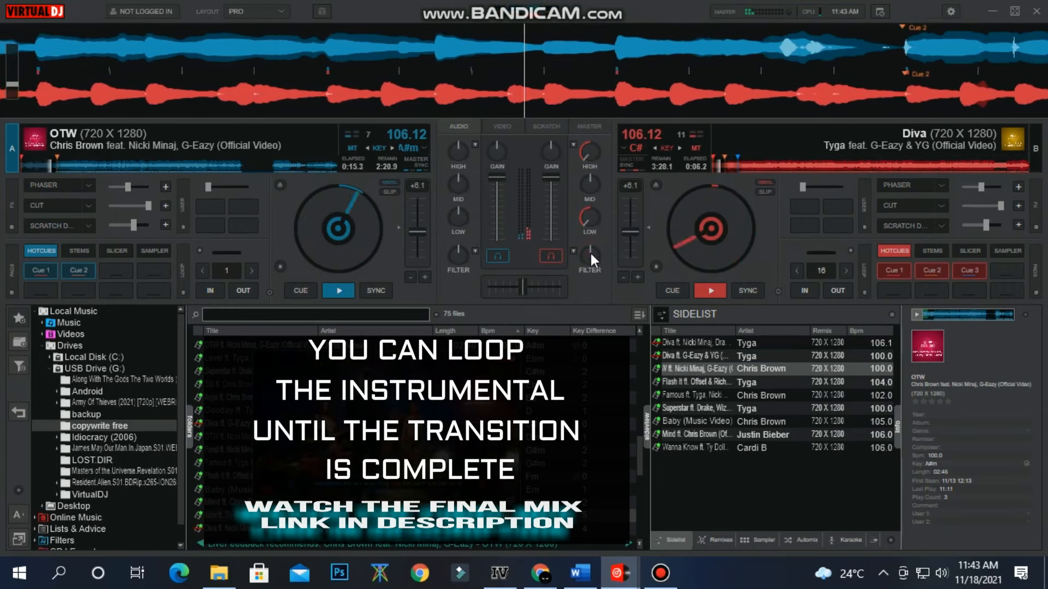
{"action": "scroll", "coordinate": [591, 251], "scroll_direction": "up", "scroll_amount": 1}
{"action": "scroll", "coordinate": [598, 251], "scroll_direction": "up", "scroll_amount": 5}
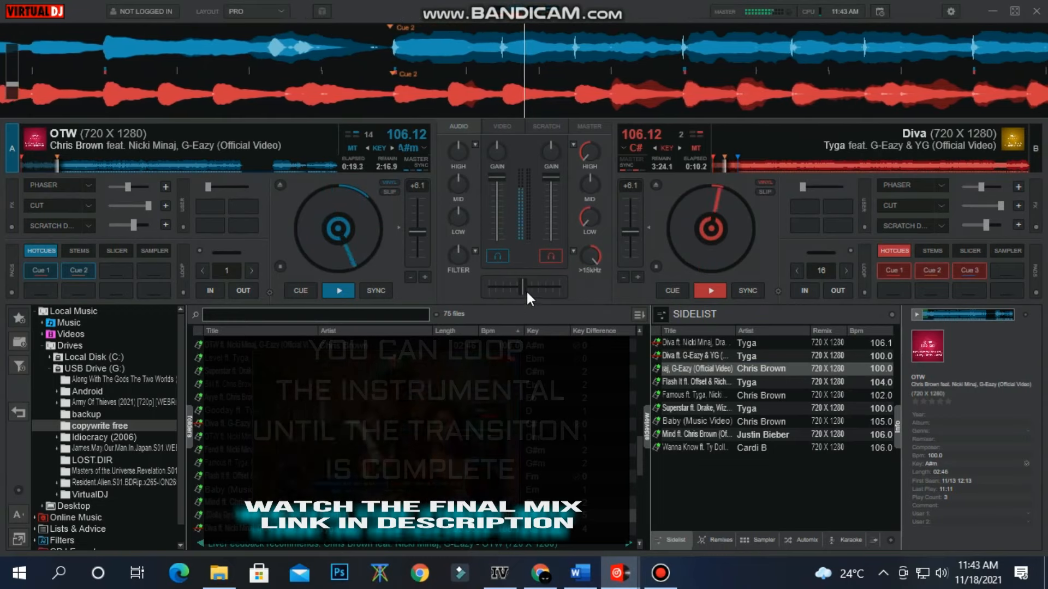
{"action": "left_click_drag", "start_coordinate": [525, 290], "coordinate": [487, 290]}
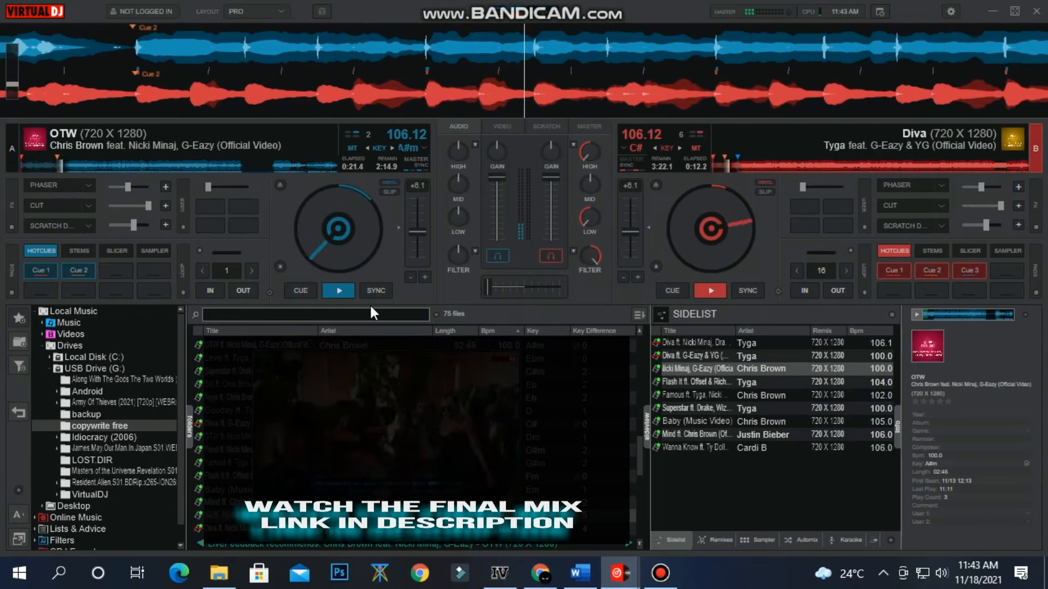
Stop deck B, load Flash It by Tyga onto it from the sidelist and play it from Cue 2
{"action": "left_click", "coordinate": [672, 288]}
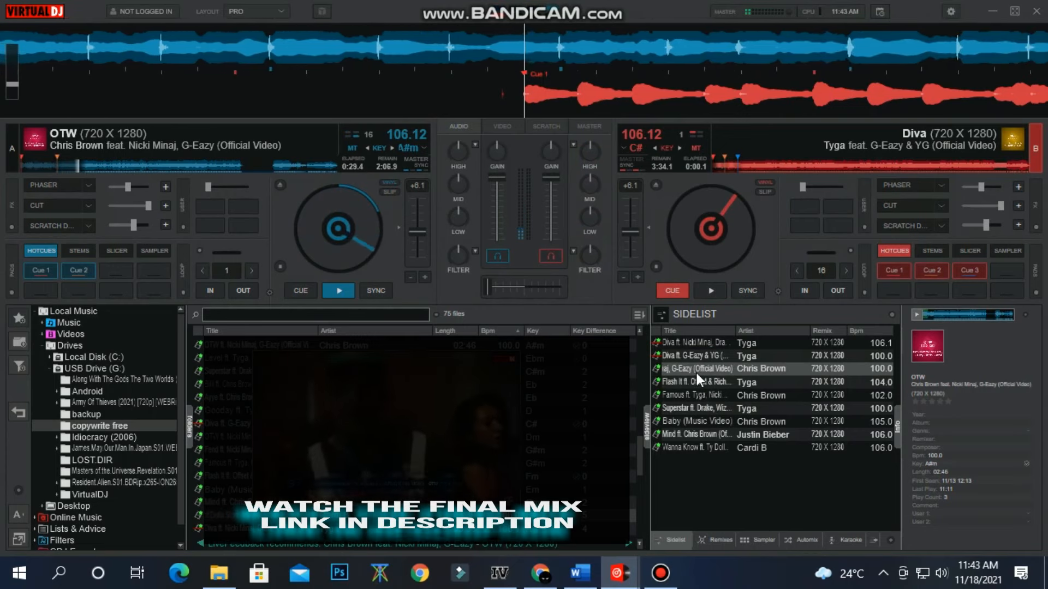
{"action": "left_click", "coordinate": [681, 380]}
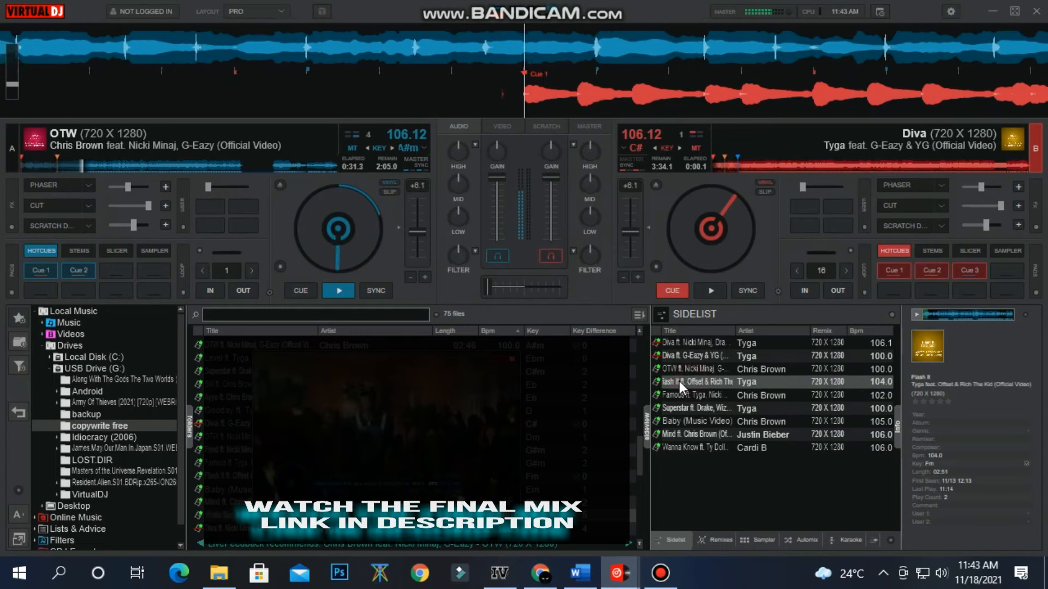
{"action": "left_click_drag", "start_coordinate": [679, 381], "coordinate": [712, 208]}
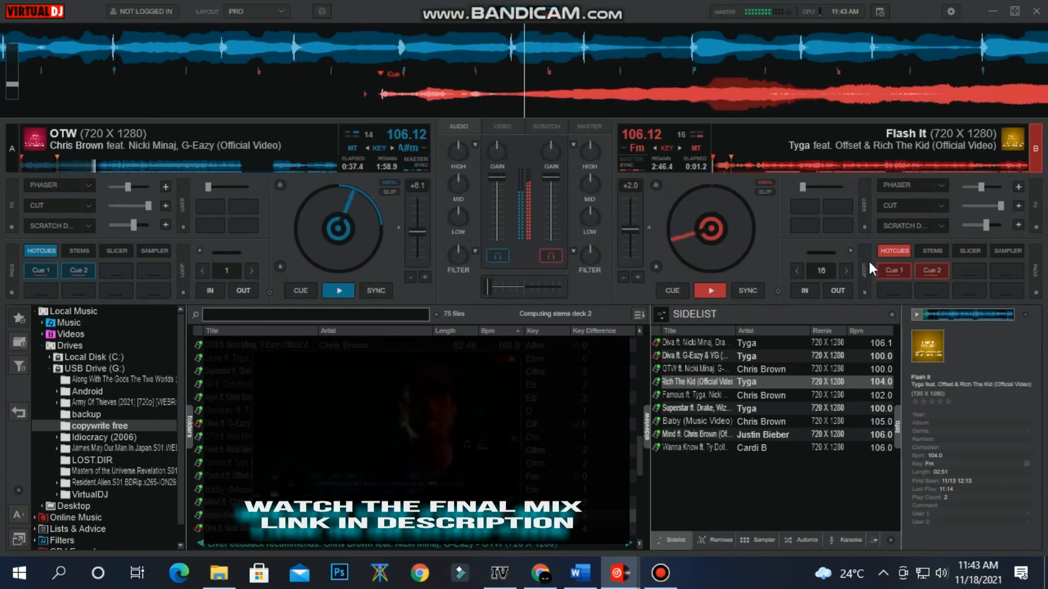
{"action": "left_click", "coordinate": [926, 273]}
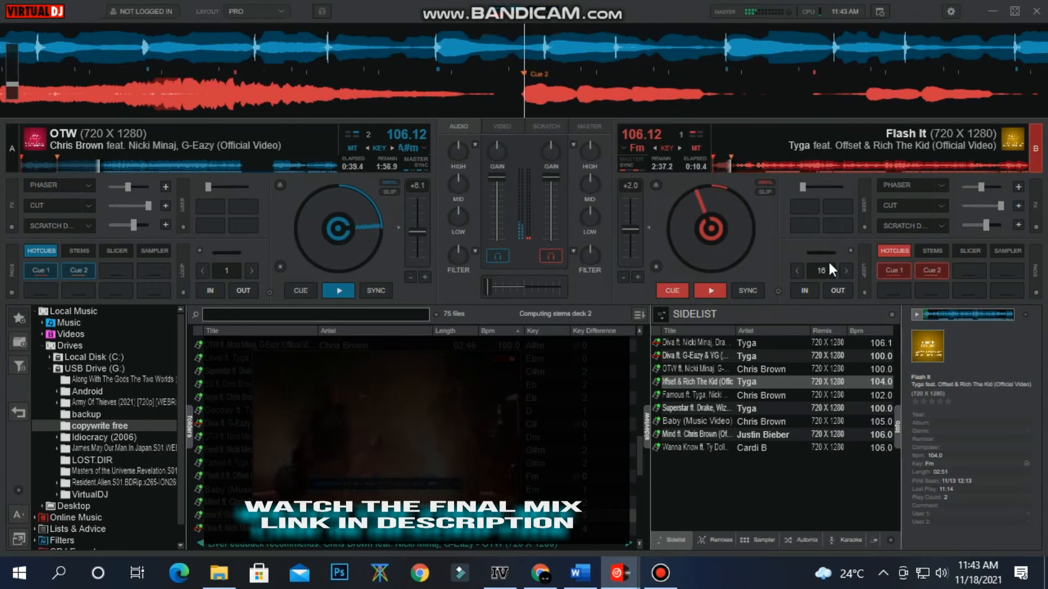
{"action": "key", "text": "space"}
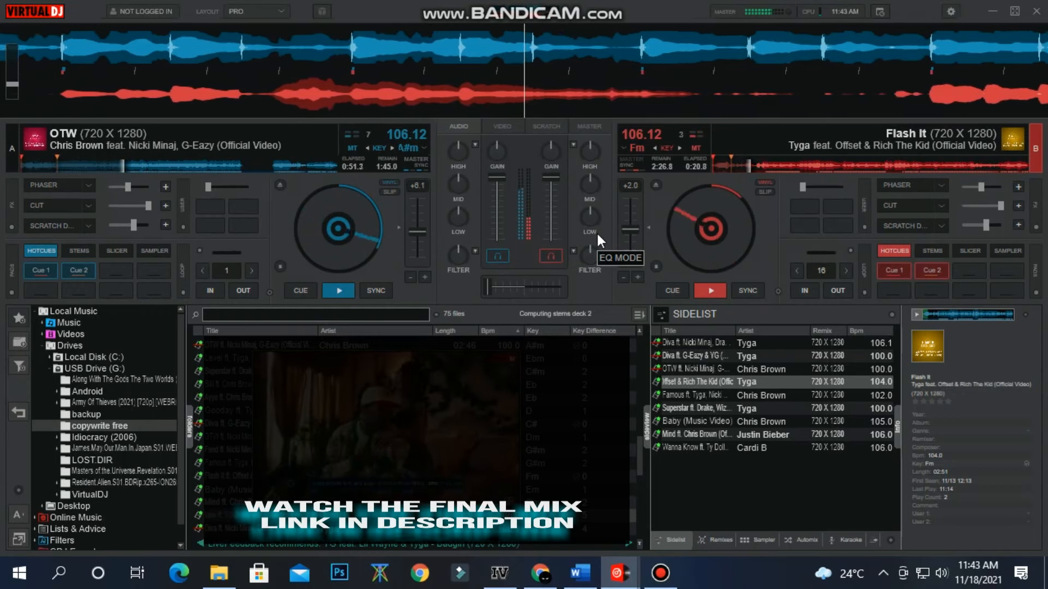
Briefly apply the Scratch effect to deck B and return its track to Cue 2
{"action": "left_click", "coordinate": [898, 224]}
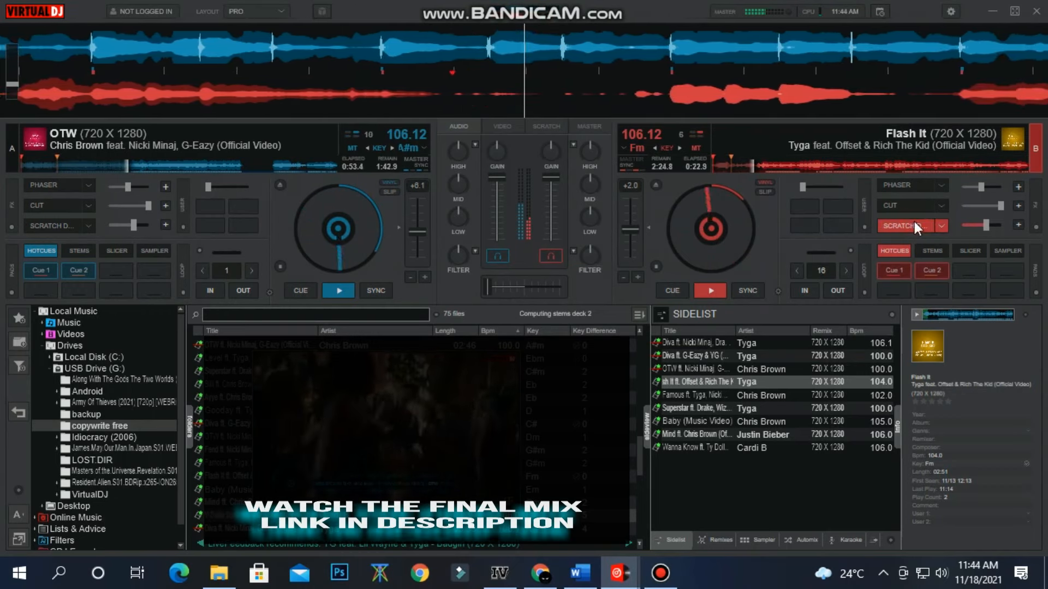
{"action": "left_click", "coordinate": [905, 226]}
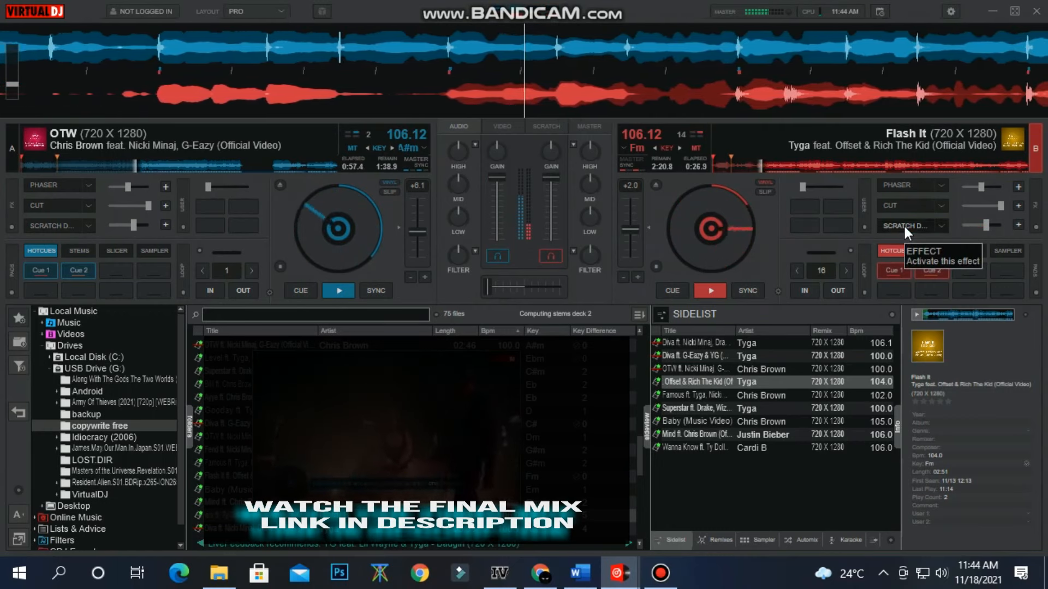
{"action": "left_click", "coordinate": [672, 290]}
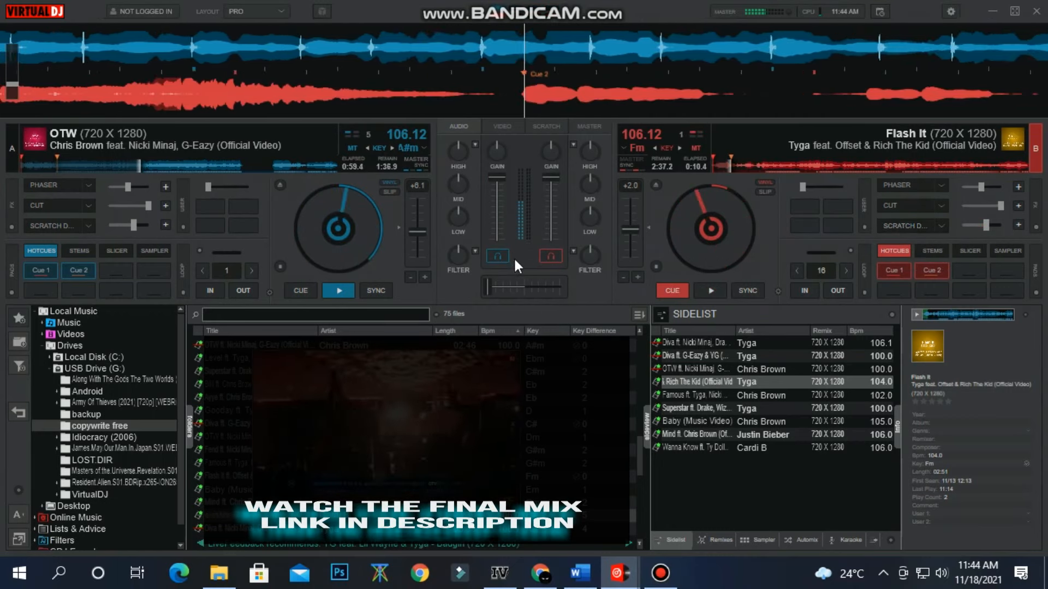
With the stems shown for deck A, centre the crossfader and briefly apply the Scratch and Cut effects to its track
{"action": "left_click", "coordinate": [74, 250]}
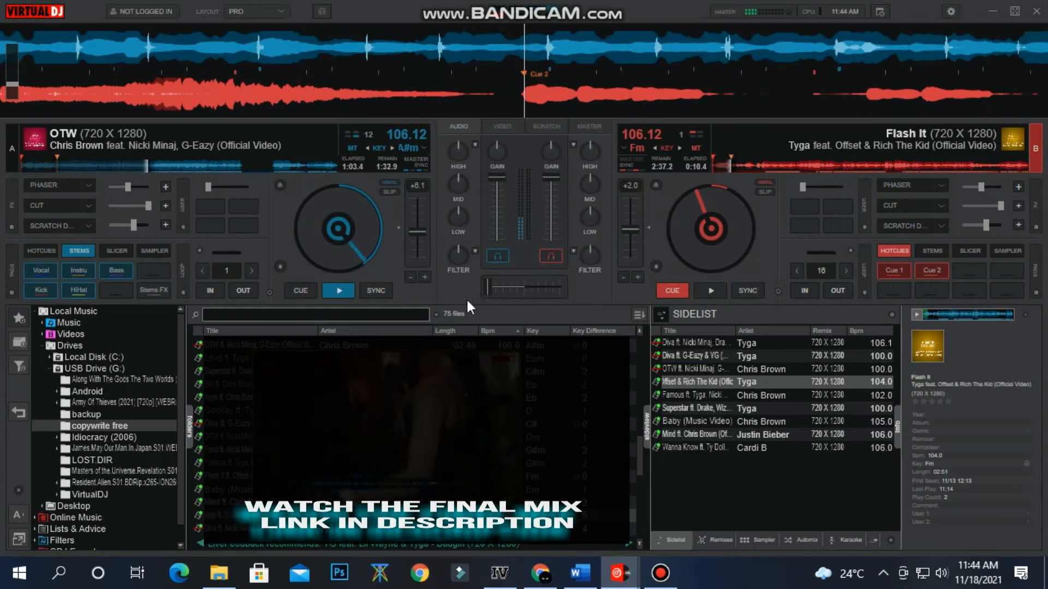
{"action": "left_click", "coordinate": [519, 287]}
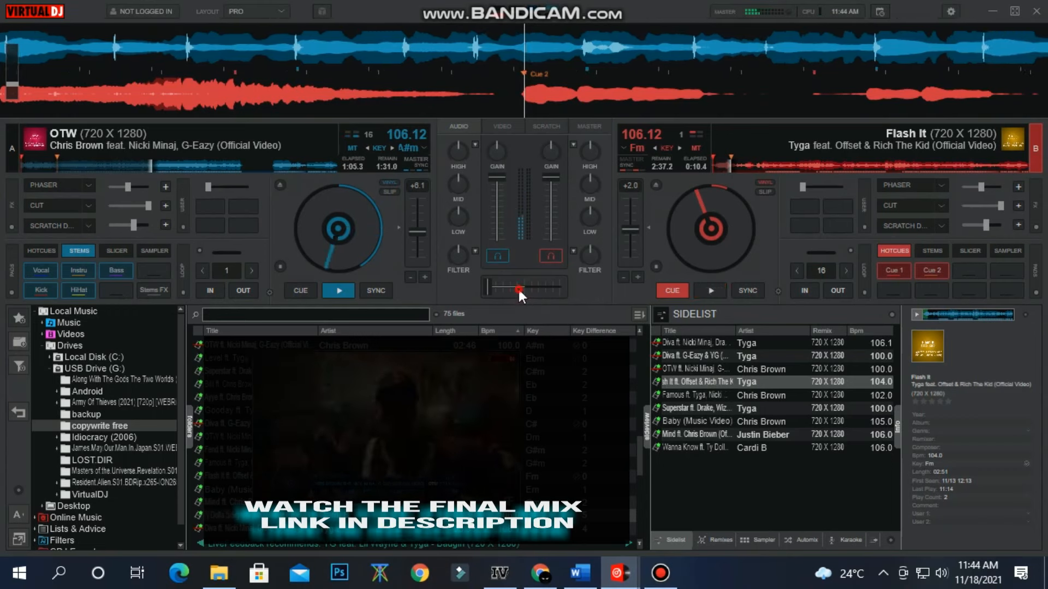
{"action": "left_click", "coordinate": [57, 225]}
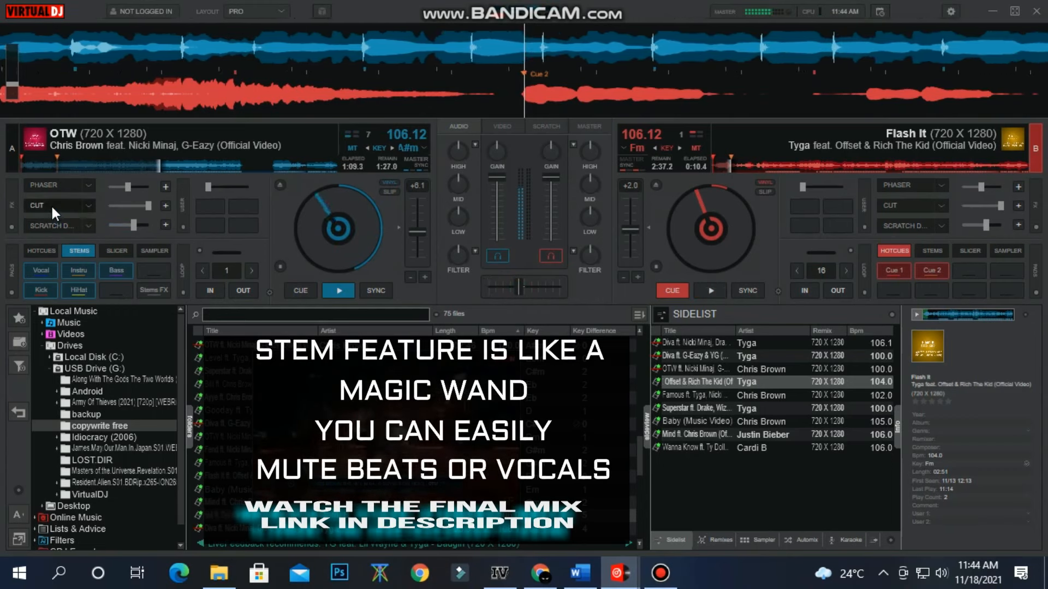
{"action": "left_click", "coordinate": [50, 205]}
{"action": "left_click", "coordinate": [50, 204]}
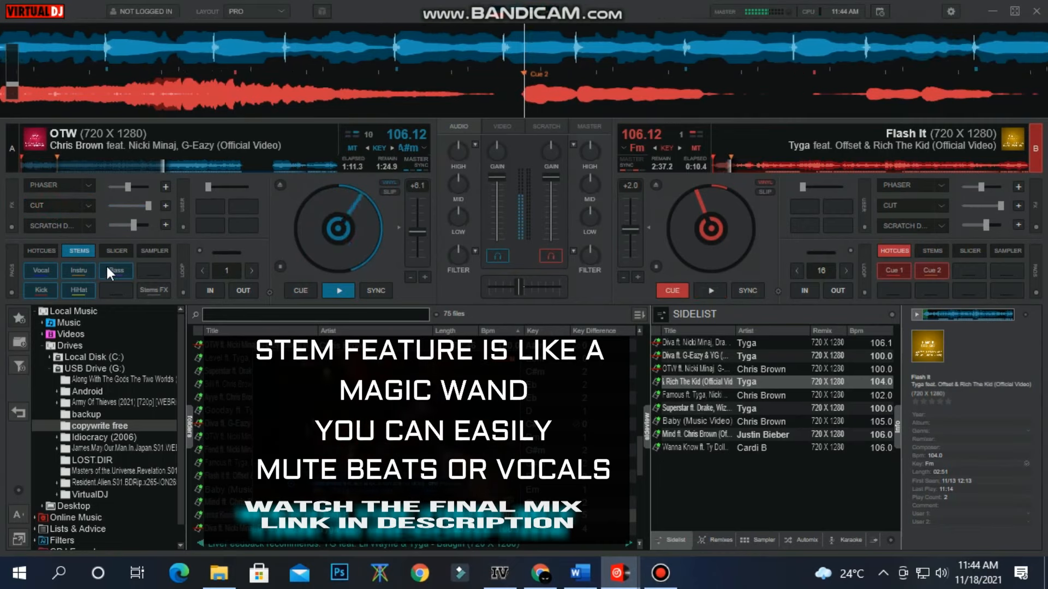
Mute the bass stem of deck A and play Flash It on deck B from Cue 2, keeping the crossfader near the centre
{"action": "left_click", "coordinate": [108, 267]}
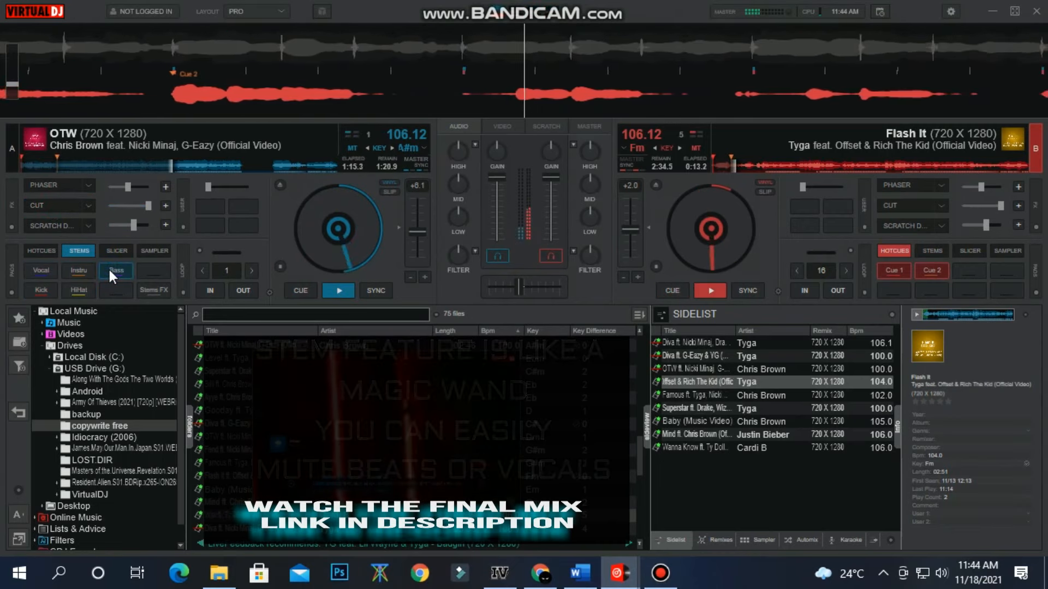
{"action": "left_click", "coordinate": [108, 268]}
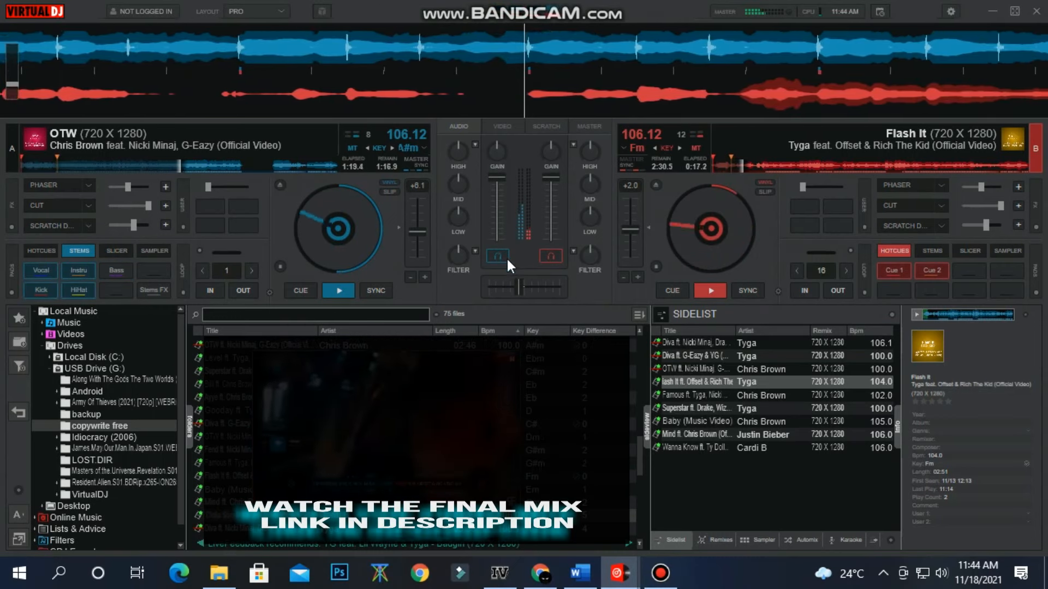
{"action": "left_click", "coordinate": [714, 287]}
{"action": "left_click_drag", "start_coordinate": [523, 284], "coordinate": [525, 285]}
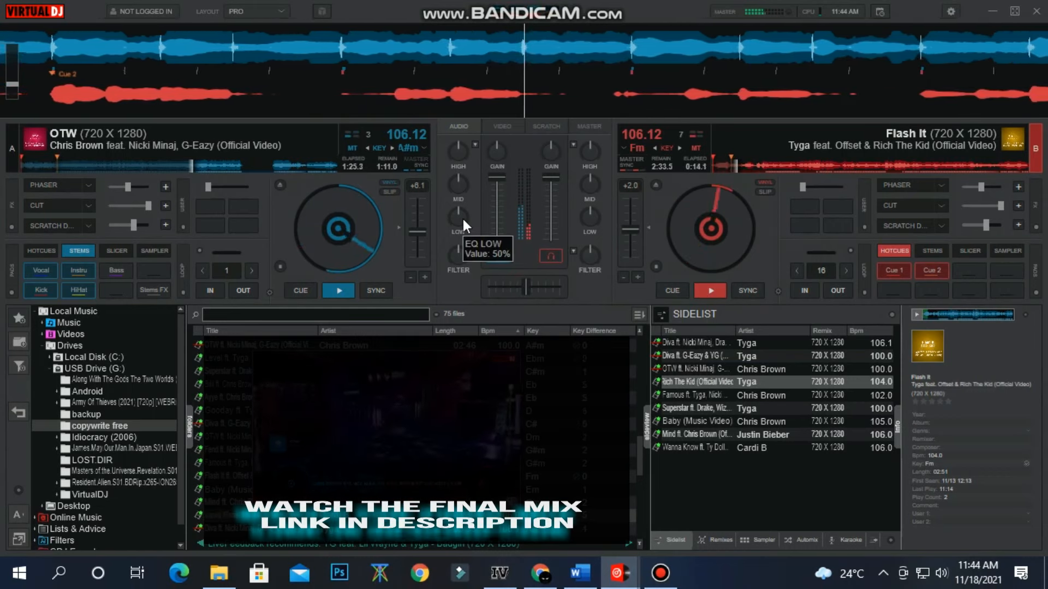
Turn down deck A's high, mid and low EQ, turn up its filter and crossfade fully to deck B
{"action": "scroll", "coordinate": [460, 217], "scroll_direction": "down", "scroll_amount": 8}
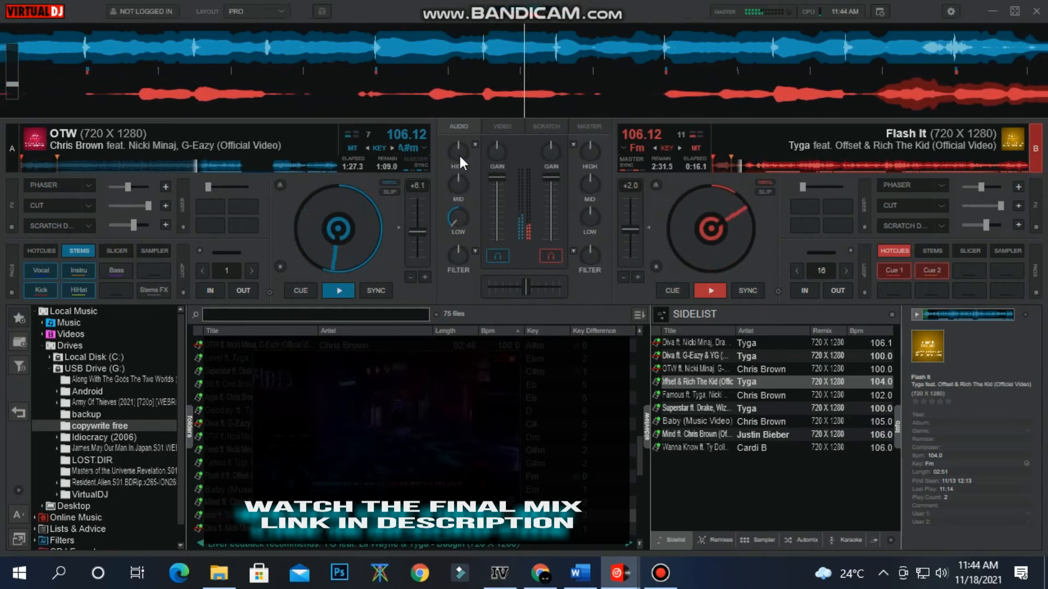
{"action": "scroll", "coordinate": [459, 153], "scroll_direction": "down", "scroll_amount": 8}
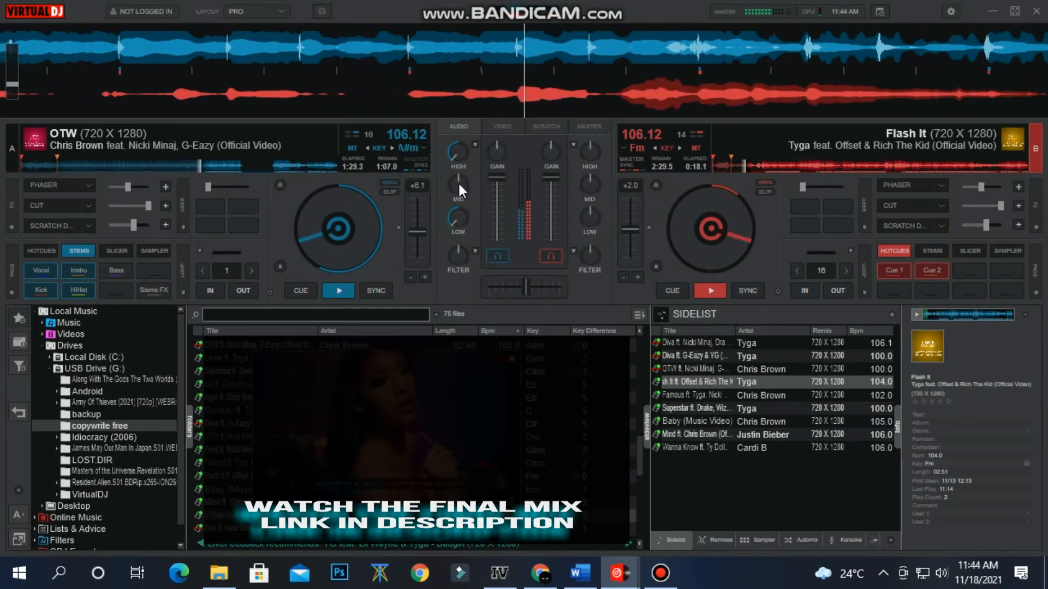
{"action": "scroll", "coordinate": [460, 252], "scroll_direction": "up", "scroll_amount": 6}
{"action": "left_click_drag", "start_coordinate": [527, 286], "coordinate": [724, 276]}
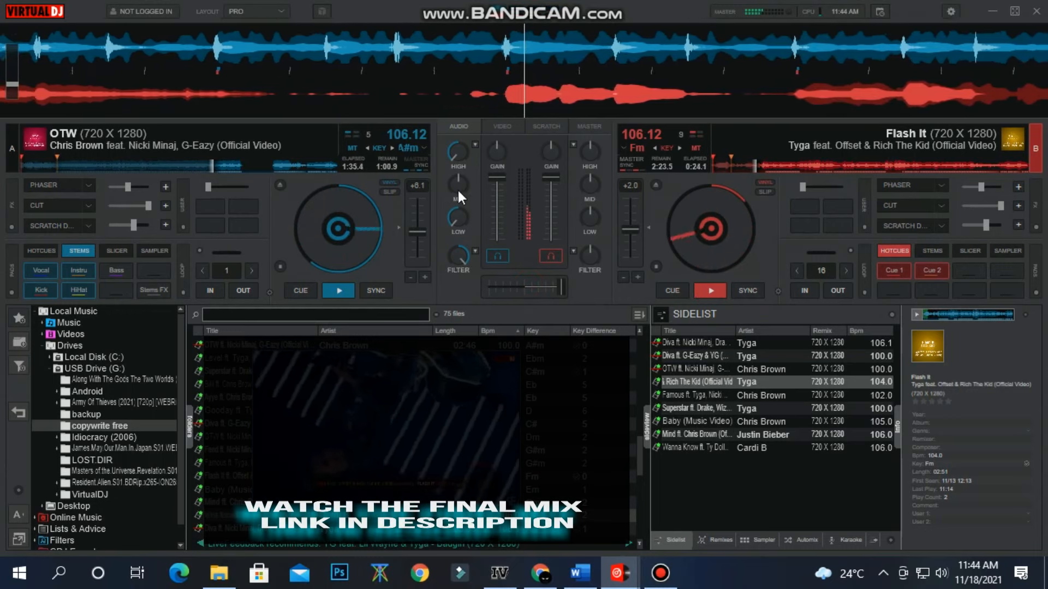
{"action": "mouse_move", "coordinate": [529, 290]}
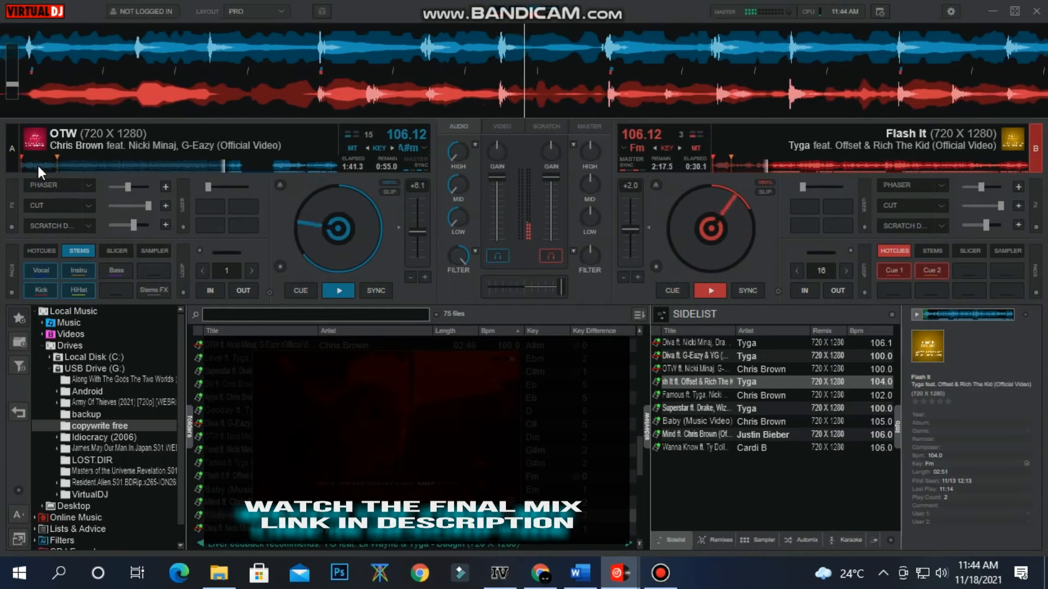
Select deck A, return OTW to Cue 1 with playback stopped, and reset the deck's filter and three EQ bands to neutral
{"action": "left_click", "coordinate": [12, 153]}
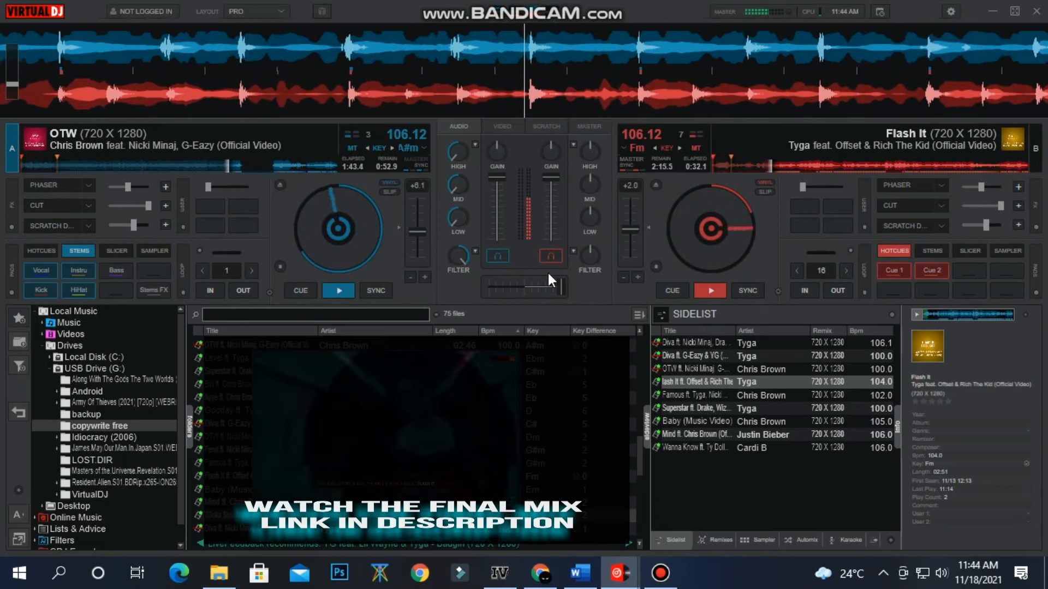
{"action": "key", "text": "space"}
{"action": "double_click", "coordinate": [454, 257]}
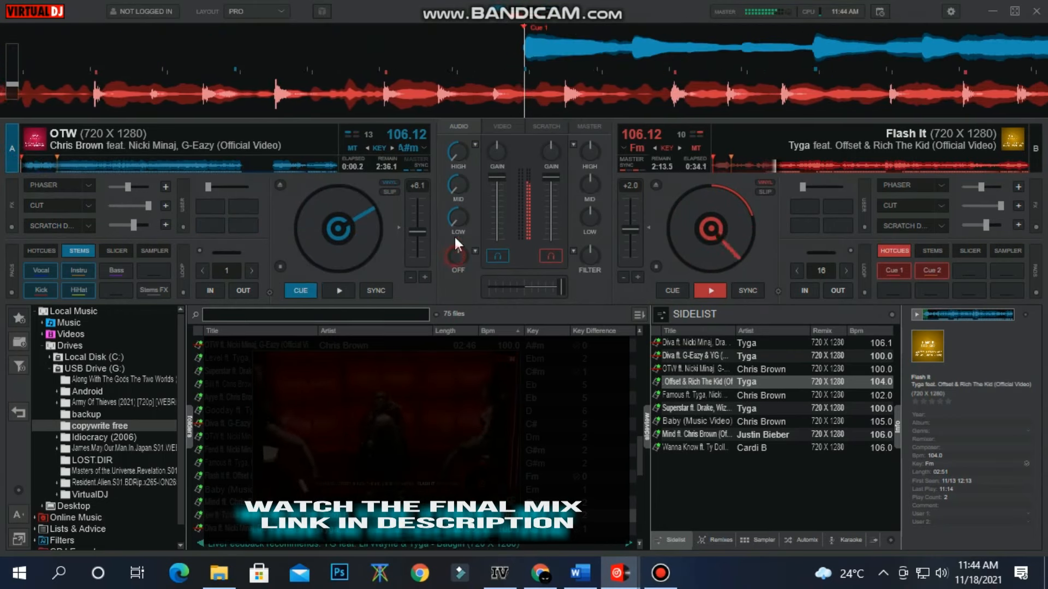
{"action": "double_click", "coordinate": [449, 213]}
{"action": "double_click", "coordinate": [456, 187]}
{"action": "double_click", "coordinate": [456, 150]}
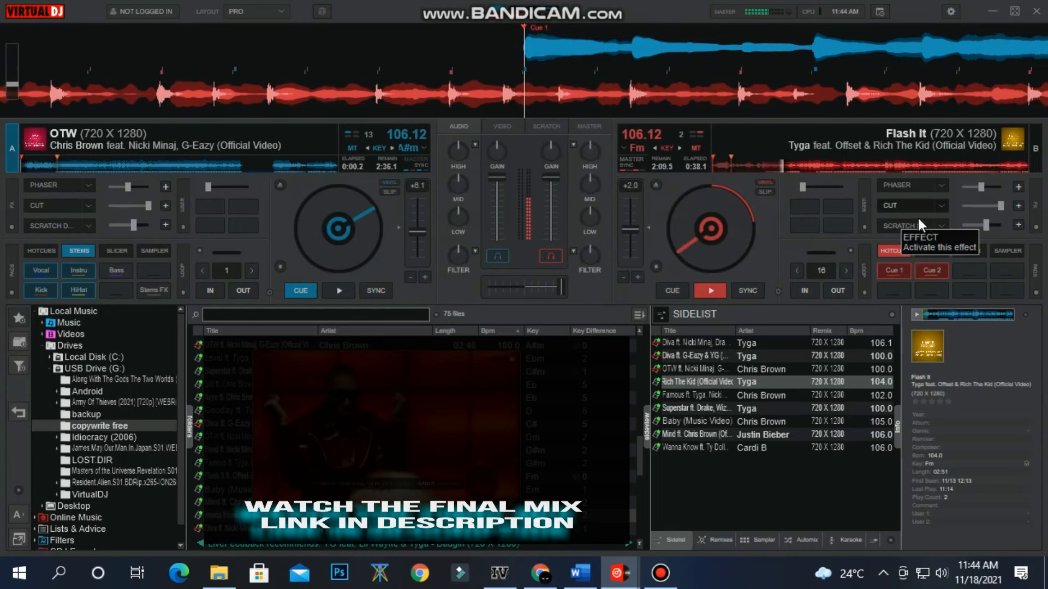
Show the sampler, then check the Bandicam capture and the mixer's master recording status
{"action": "left_click", "coordinate": [754, 538]}
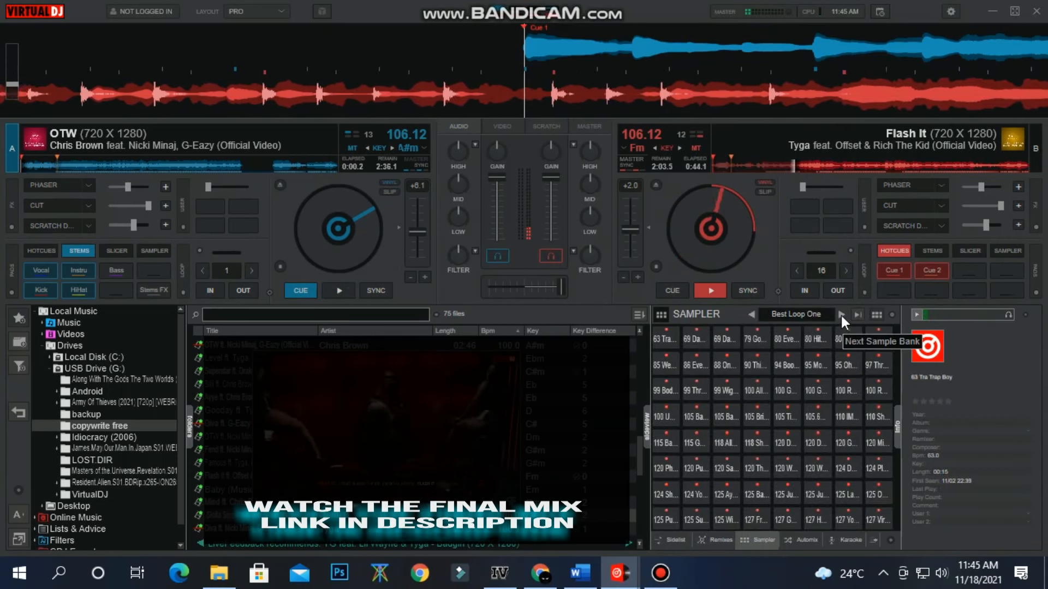
{"action": "left_click", "coordinate": [659, 583]}
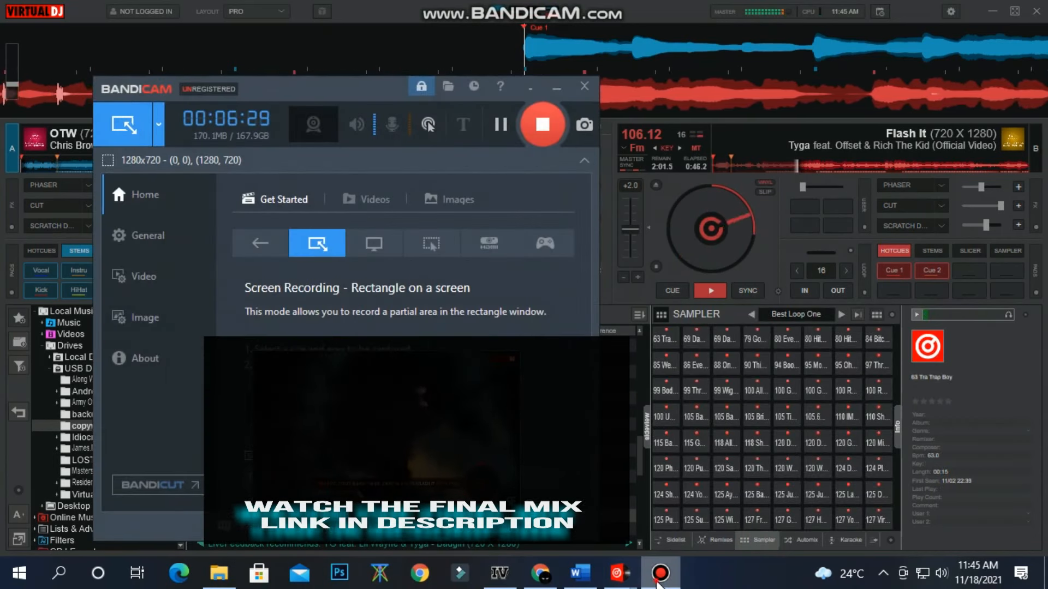
{"action": "left_click", "coordinate": [658, 582]}
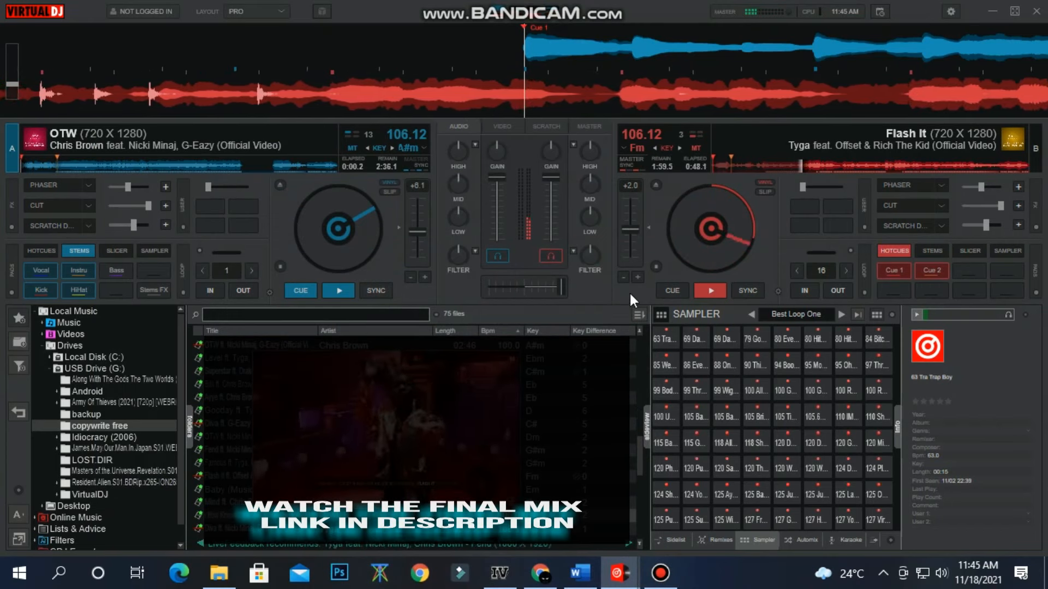
{"action": "left_click", "coordinate": [581, 128]}
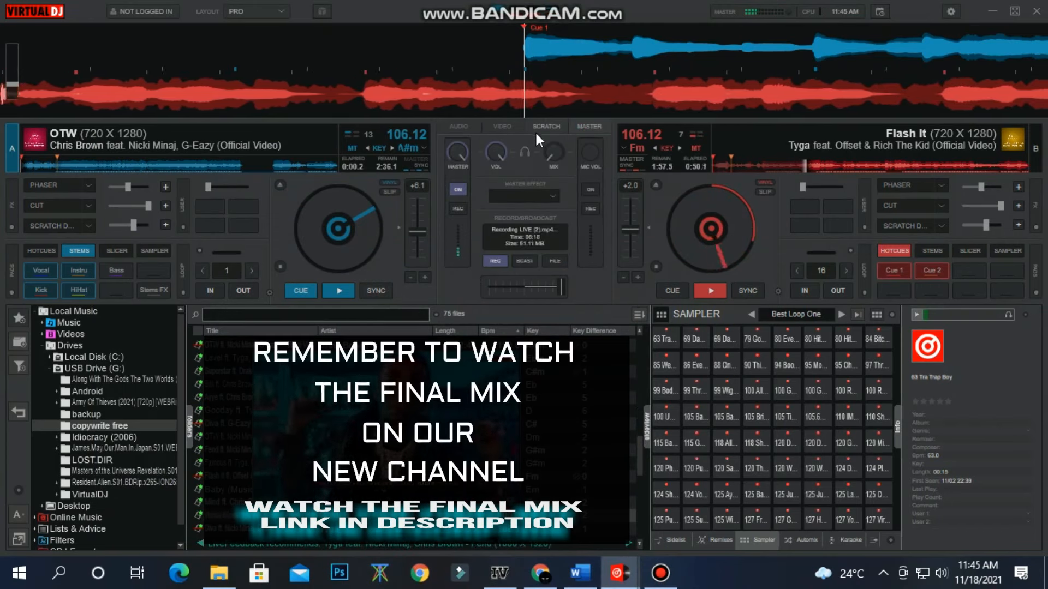
{"action": "left_click", "coordinate": [461, 126]}
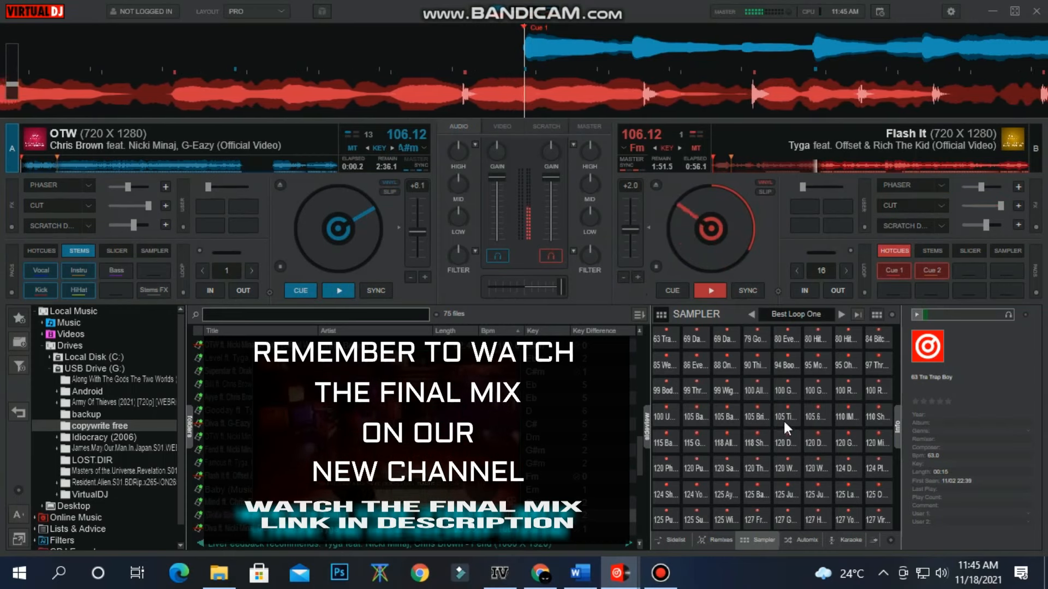
Browse the Destraction and Beat Loops 03 sampler banks, then return to the sidelist
{"action": "left_click", "coordinate": [840, 315]}
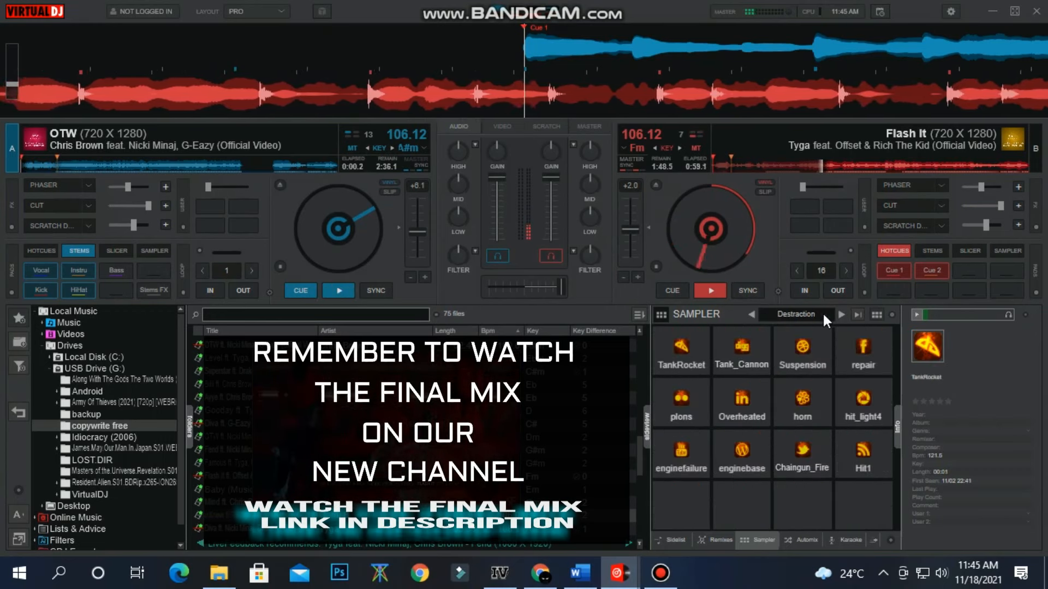
{"action": "left_click", "coordinate": [753, 314]}
{"action": "left_click", "coordinate": [753, 314]}
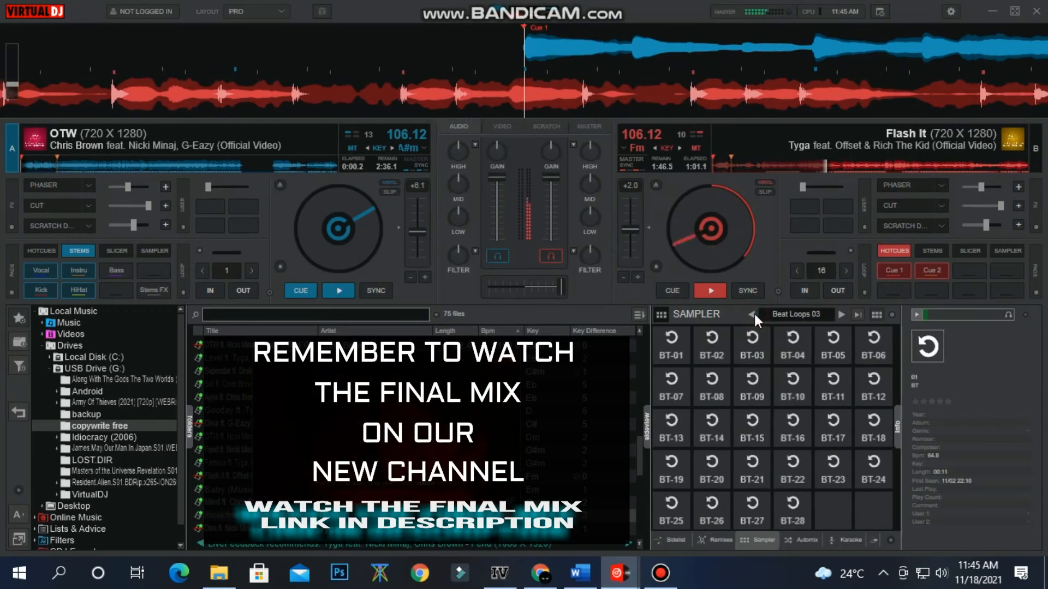
{"action": "left_click", "coordinate": [840, 315]}
{"action": "left_click", "coordinate": [676, 539]}
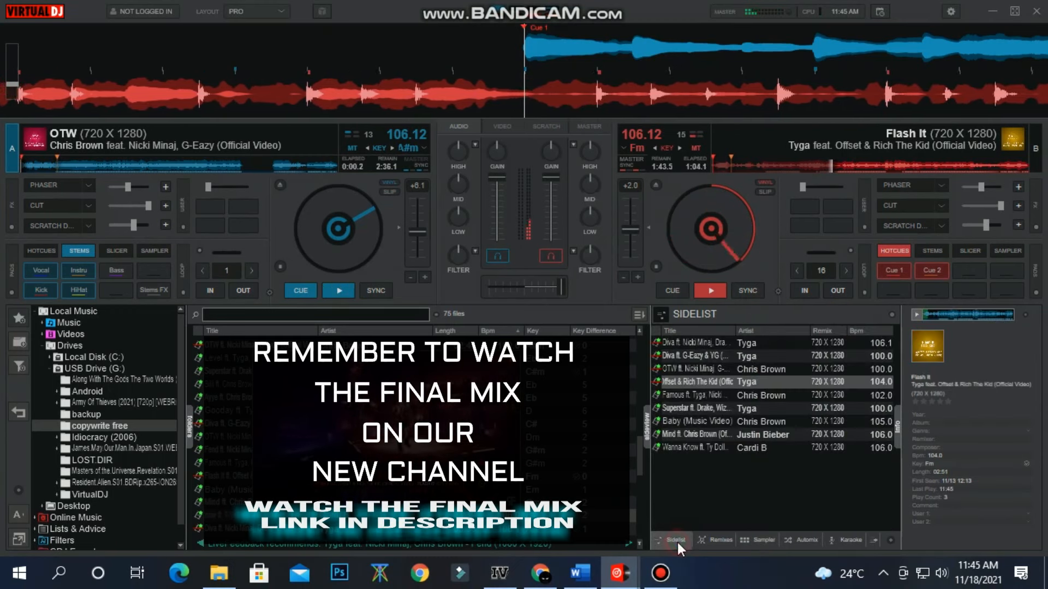
Load Famous by Chris Brown onto deck A from the sidelist and sync it to deck B
{"action": "left_click_drag", "start_coordinate": [682, 394], "coordinate": [362, 221]}
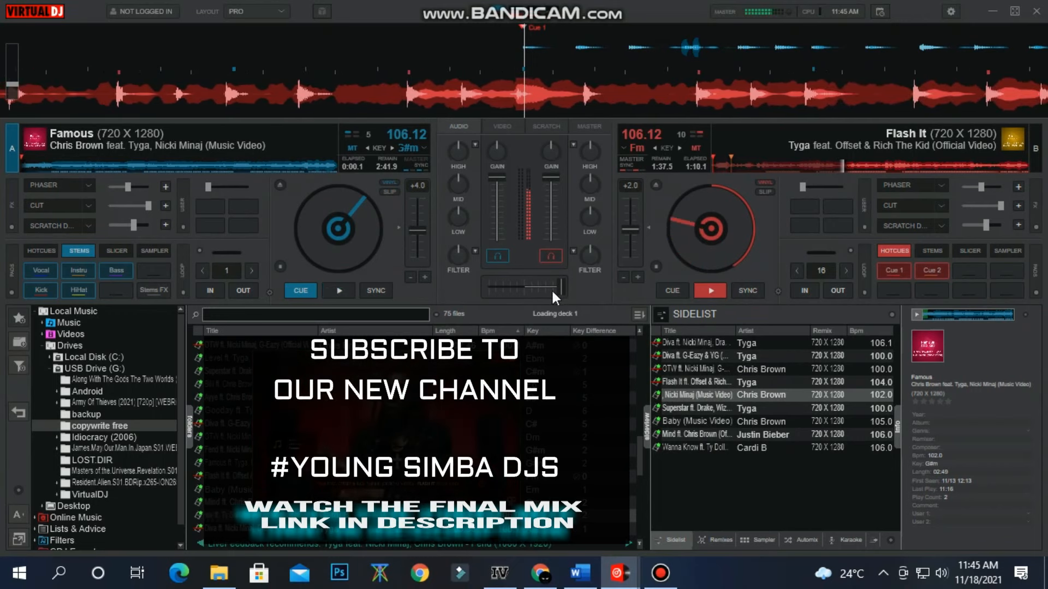
{"action": "left_click", "coordinate": [369, 289]}
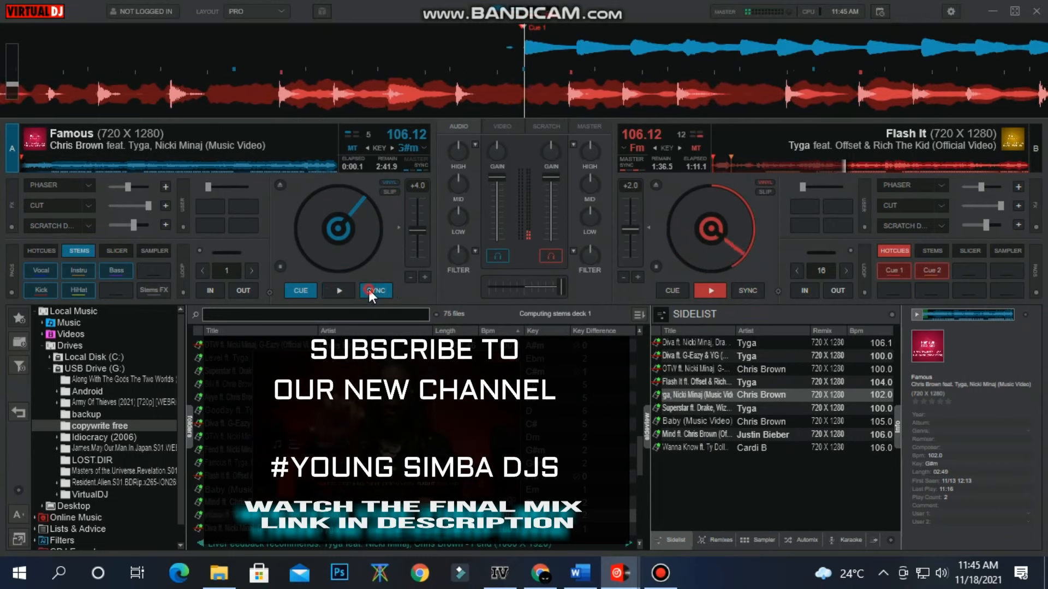
Briefly apply the Scratch effect to deck A, scrub Famous around Cue 1 and test its start
{"action": "left_click", "coordinate": [49, 225]}
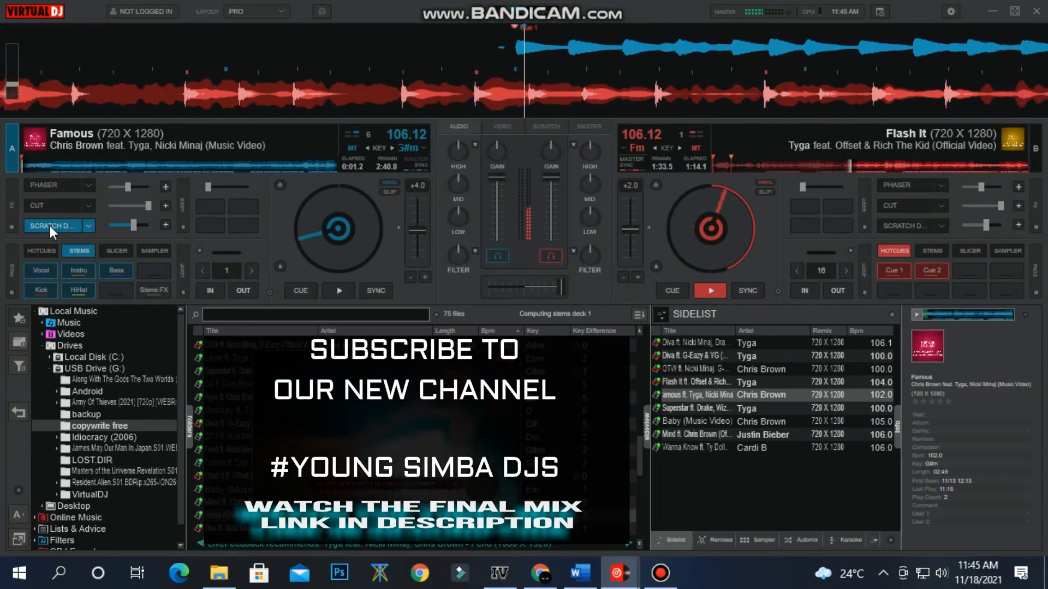
{"action": "left_click_drag", "start_coordinate": [578, 48], "coordinate": [633, 49]}
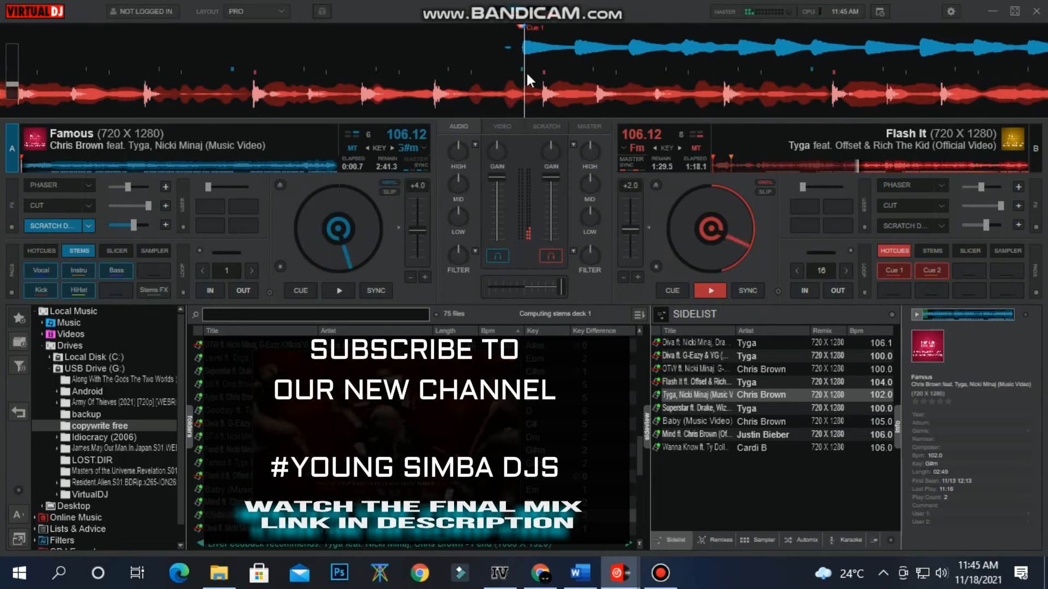
{"action": "left_click", "coordinate": [50, 223]}
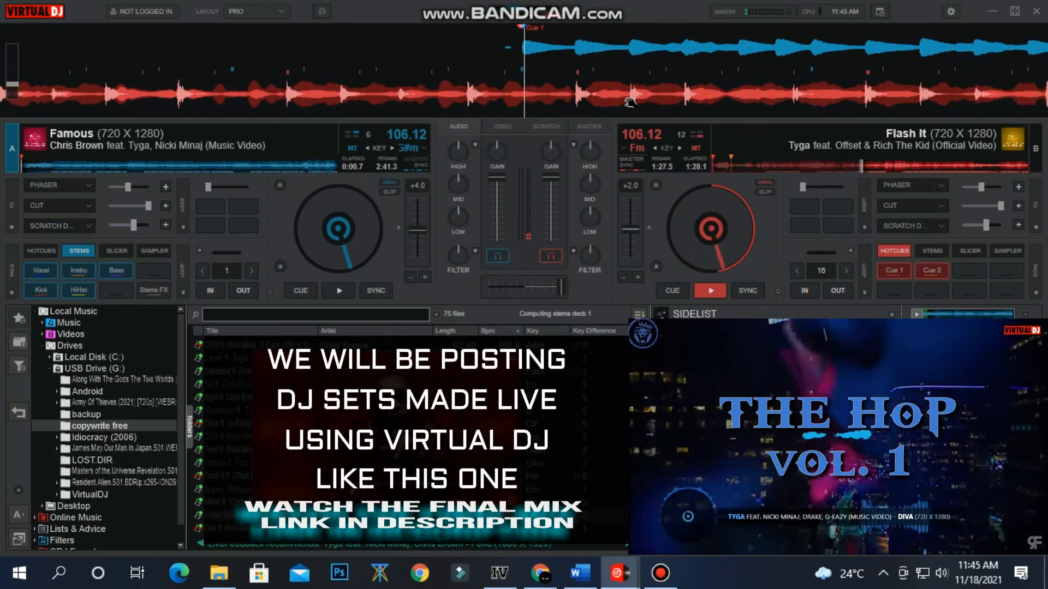
{"action": "left_click_drag", "start_coordinate": [583, 53], "coordinate": [616, 45]}
{"action": "key", "text": "space"}
{"action": "key", "text": "space"}
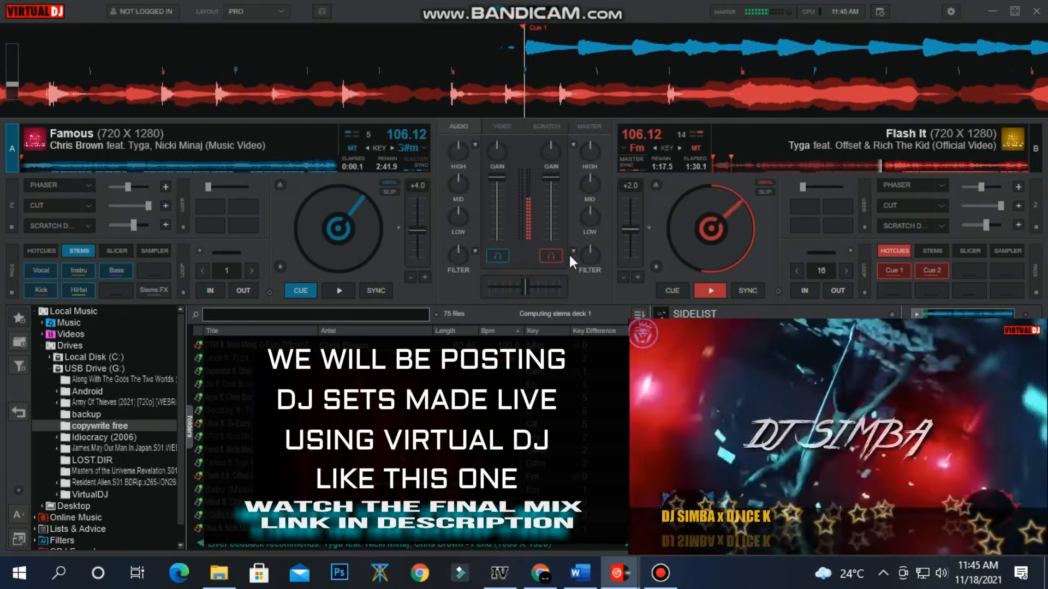
Play Famous on deck A from Cue 1, turning down deck B's low EQ and gradually raising its filter
{"action": "key", "text": "space"}
{"action": "scroll", "coordinate": [592, 217], "scroll_direction": "down", "scroll_amount": 5}
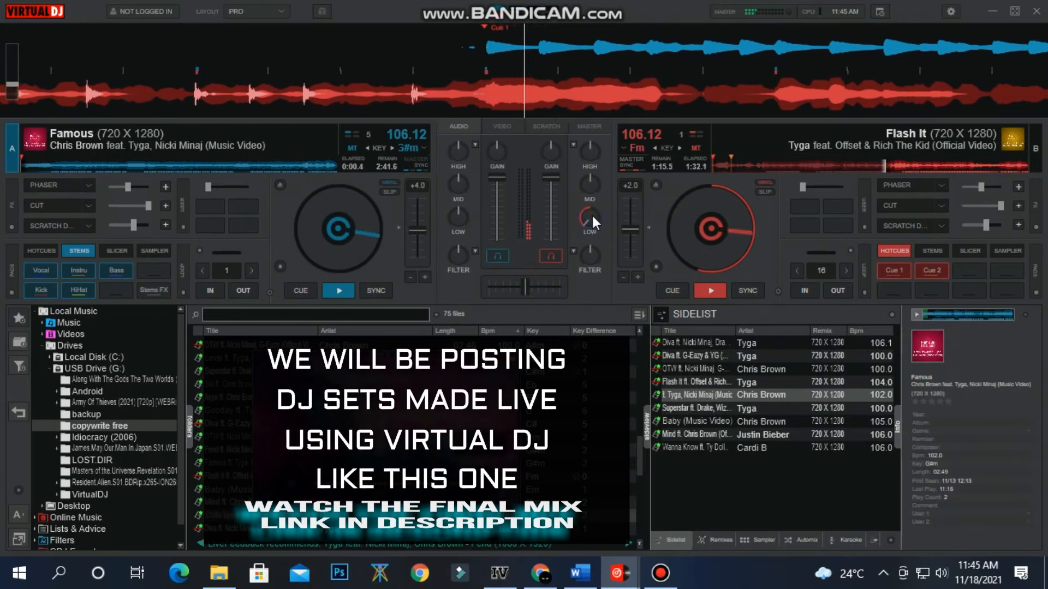
{"action": "left_click_drag", "start_coordinate": [592, 256], "coordinate": [608, 251]}
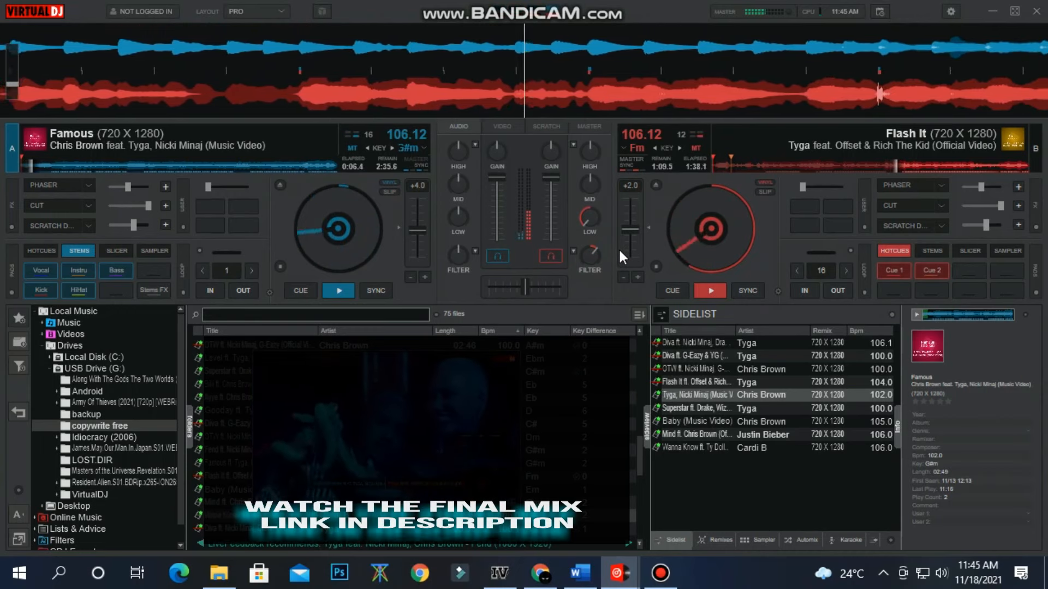
{"action": "left_click_drag", "start_coordinate": [585, 250], "coordinate": [608, 256]}
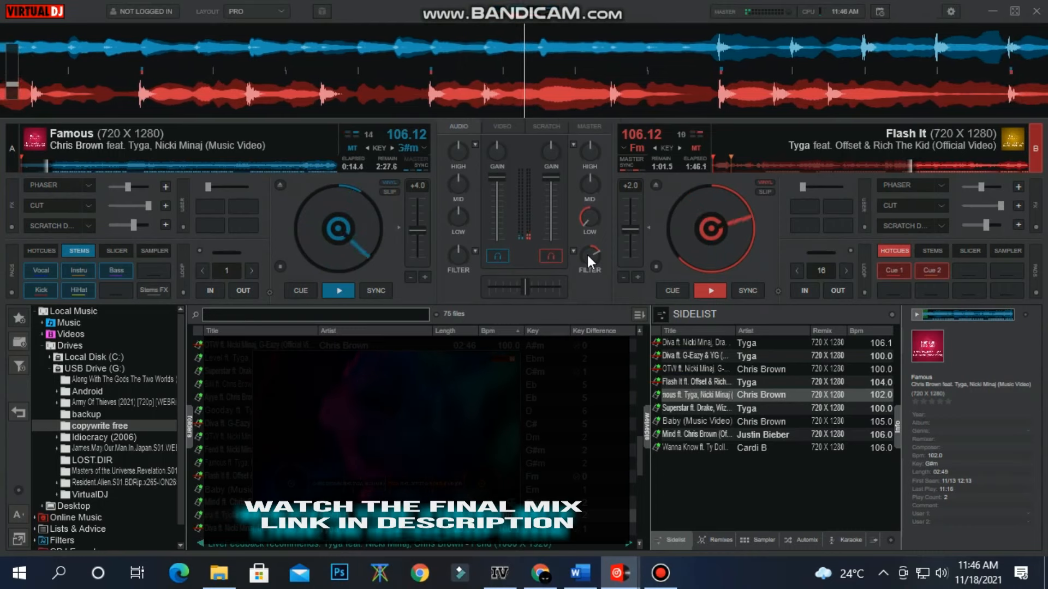
Loop deck B over 1 beat with its filter fully raised, crossfade fully to deck A and stop deck B at Cue 2
{"action": "key", "text": "1"}
{"action": "left_click_drag", "start_coordinate": [587, 253], "coordinate": [607, 246]}
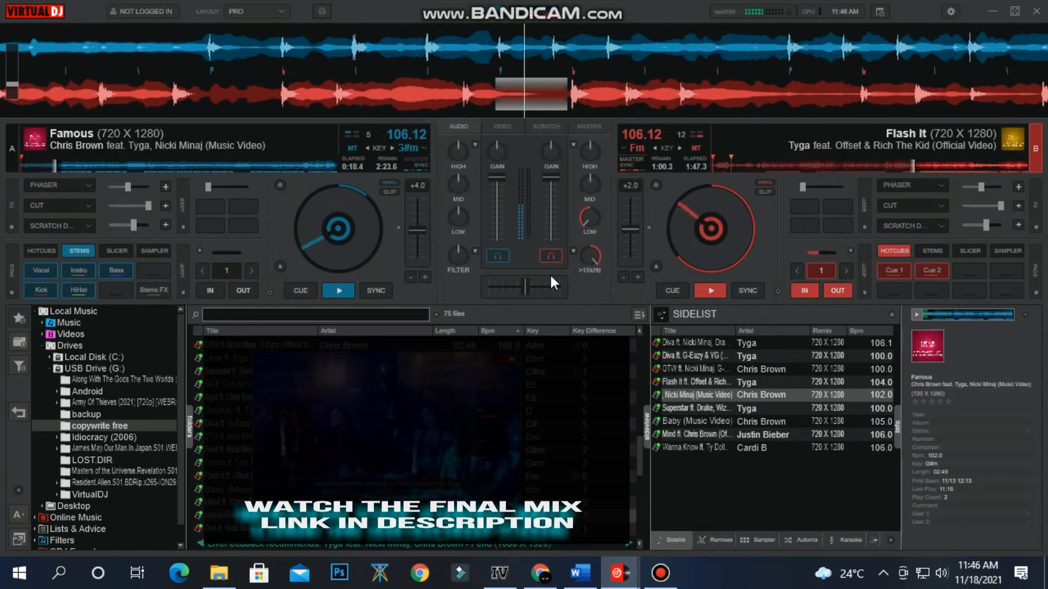
{"action": "left_click_drag", "start_coordinate": [530, 282], "coordinate": [470, 289]}
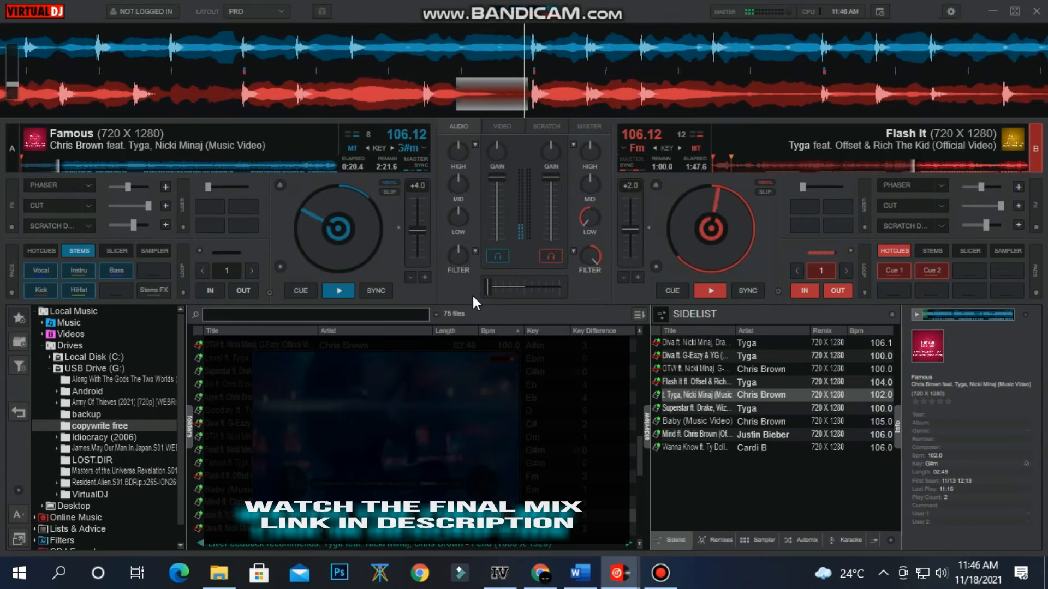
{"action": "key", "text": "2"}
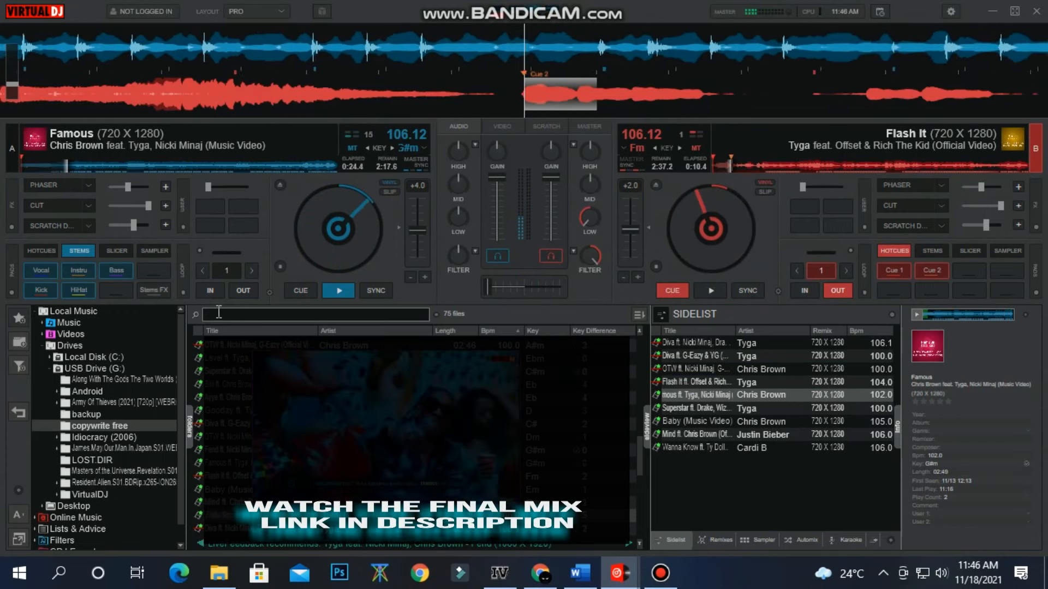
Show deck A's hotcues, load Superstar by Tyga onto deck B from the sidelist and reset deck B's filter and low EQ
{"action": "left_click", "coordinate": [42, 251]}
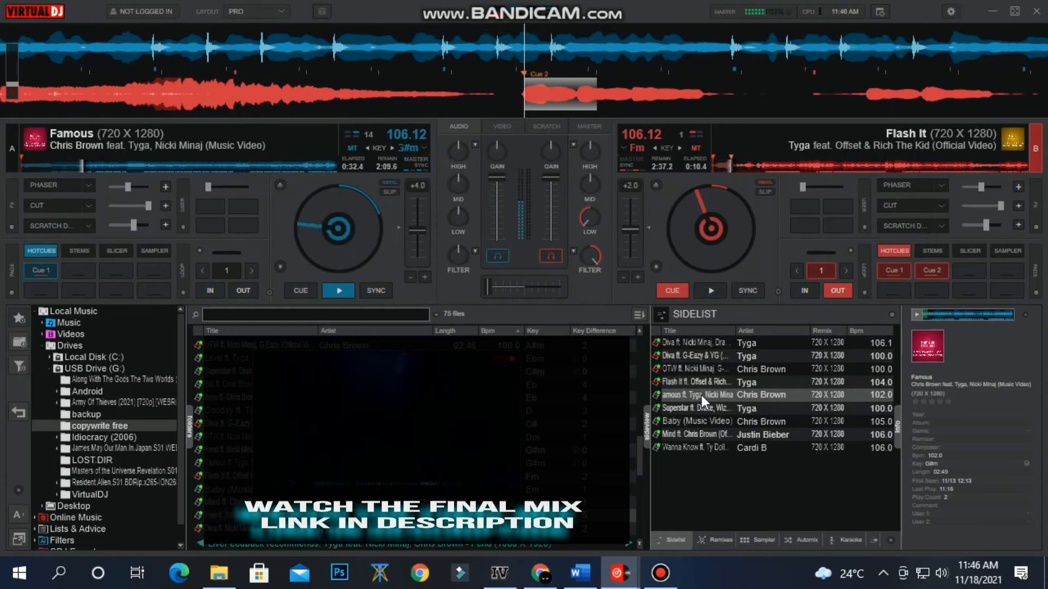
{"action": "left_click_drag", "start_coordinate": [703, 407], "coordinate": [722, 214]}
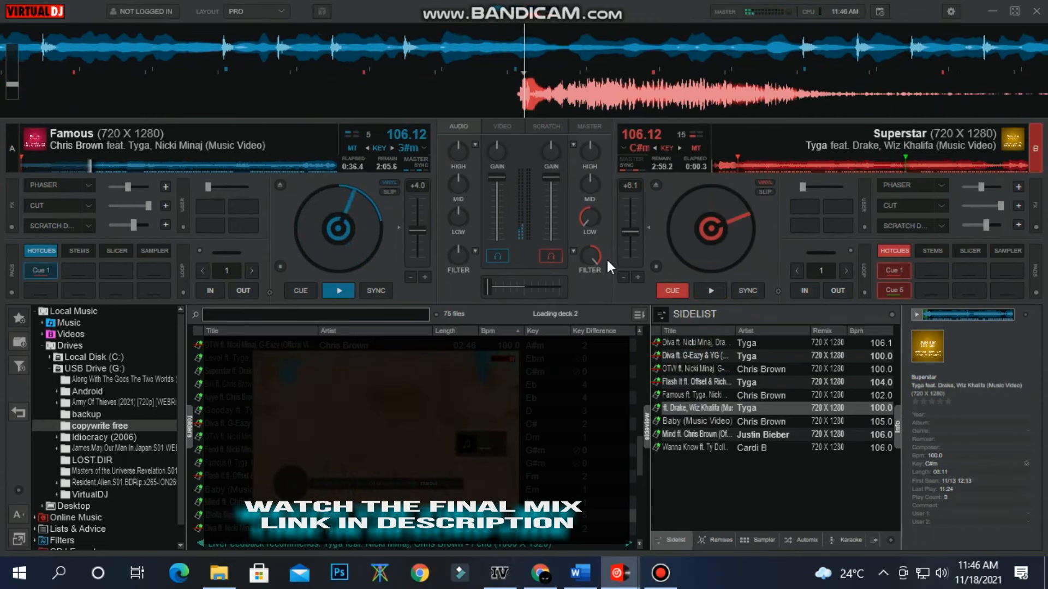
{"action": "double_click", "coordinate": [587, 254]}
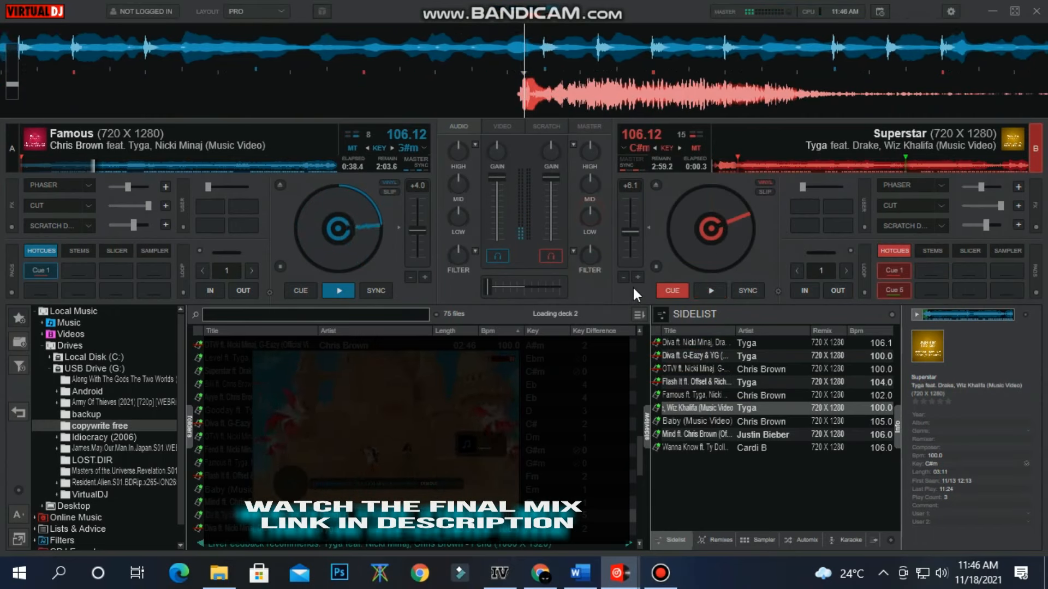
Test the opening of Superstar on deck B, then stop it and play the track from Cue 1
{"action": "left_click", "coordinate": [875, 288]}
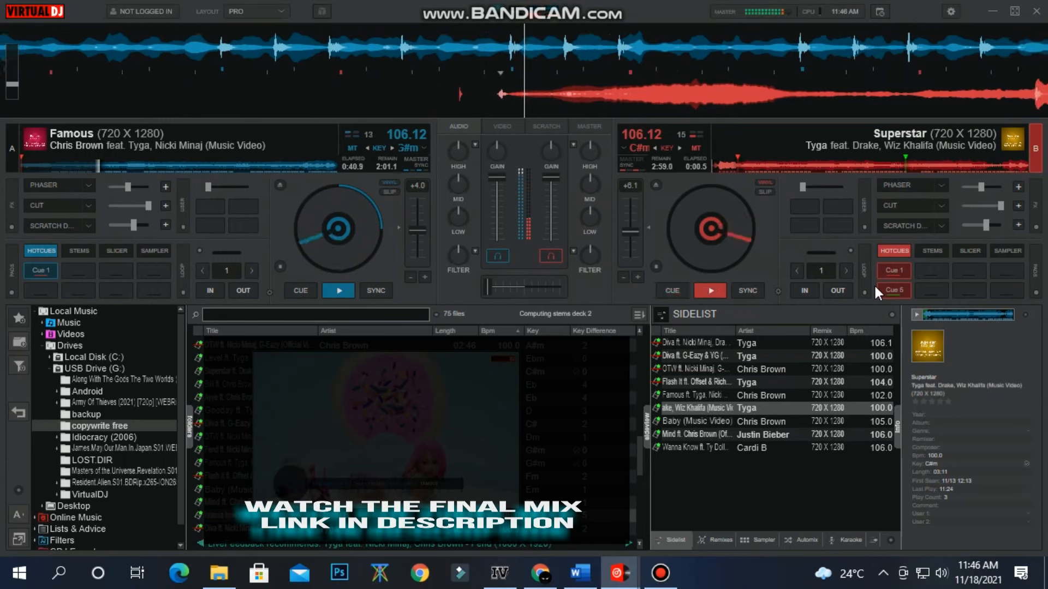
{"action": "key", "text": "space"}
{"action": "left_click", "coordinate": [899, 273]}
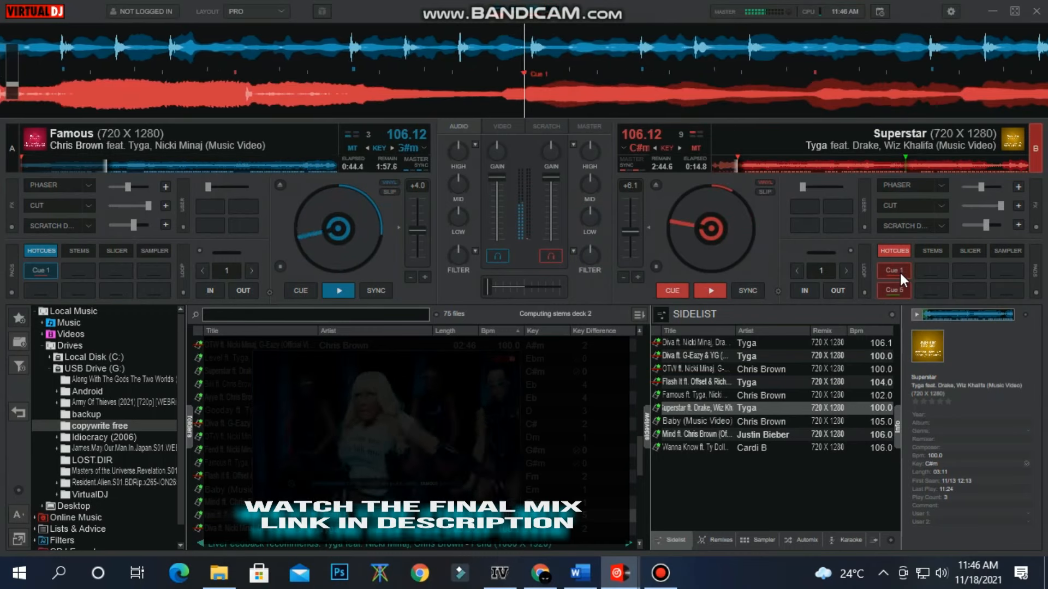
{"action": "key", "text": "space"}
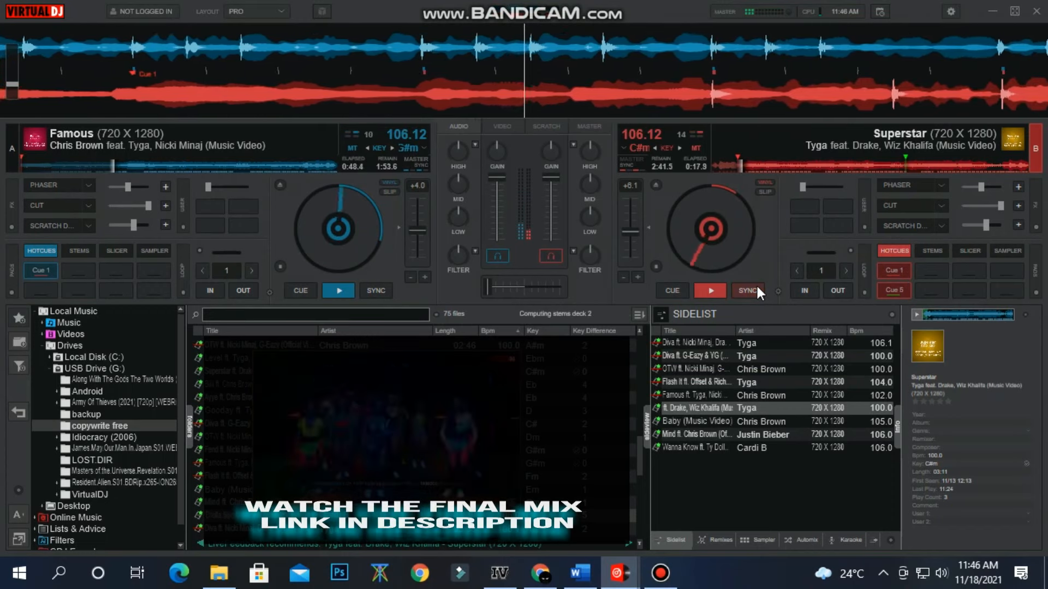
Check the Bandicam recorder and restart Superstar on deck B from Cue 1
{"action": "left_click", "coordinate": [665, 574]}
{"action": "left_click", "coordinate": [664, 573]}
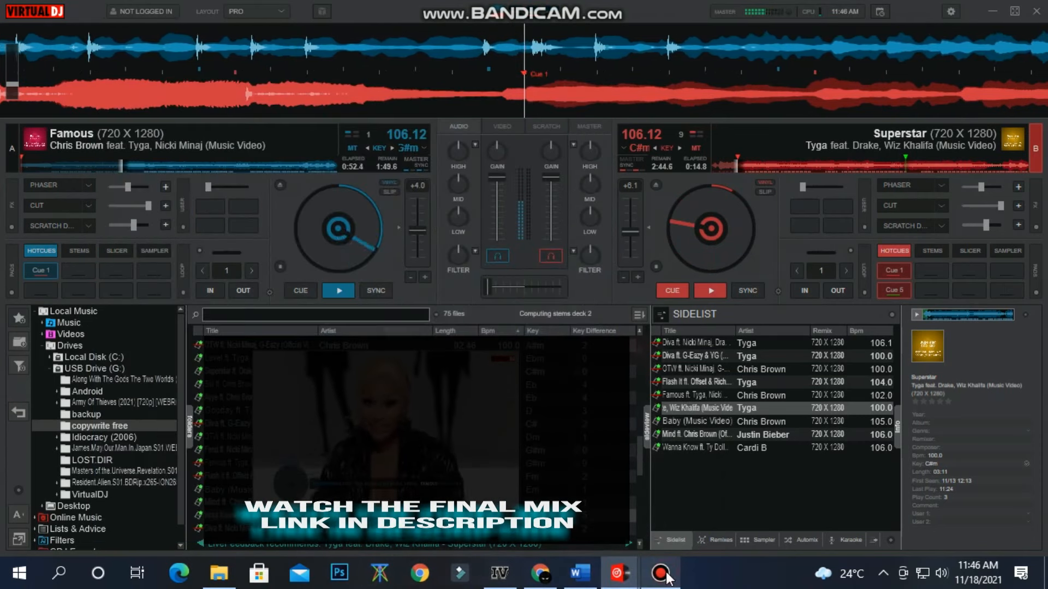
{"action": "key", "text": "space"}
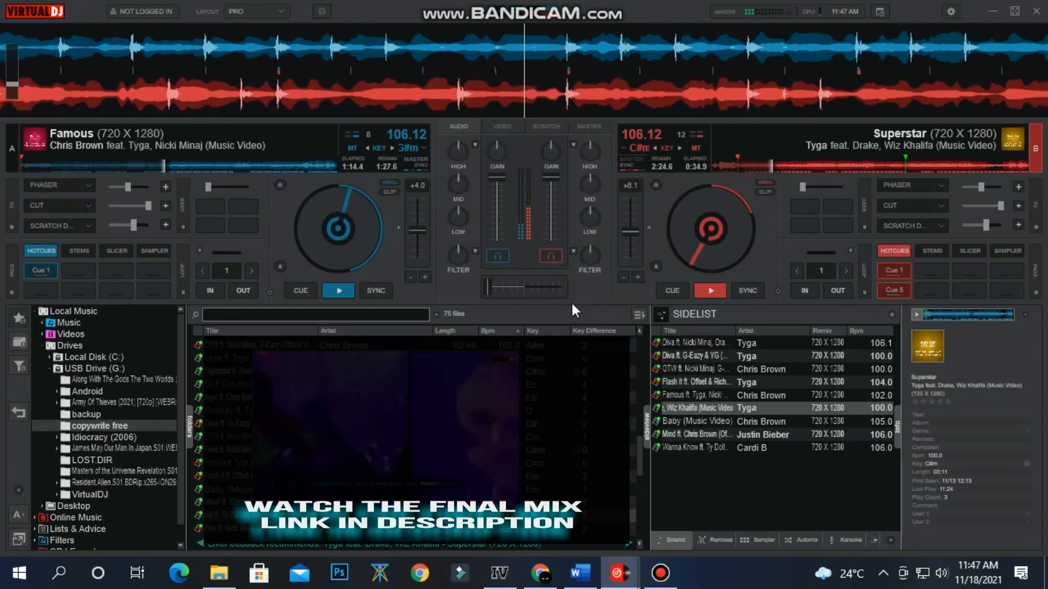
Stop Superstar on deck B at Cue 1 and show deck A's stem pads
{"action": "key", "text": "c"}
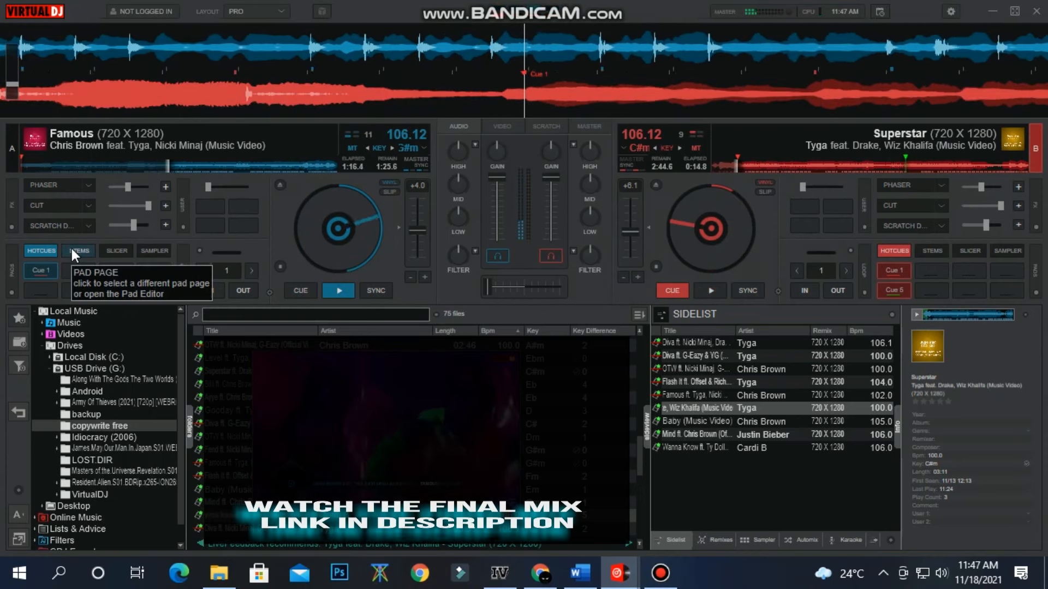
{"action": "left_click", "coordinate": [71, 251]}
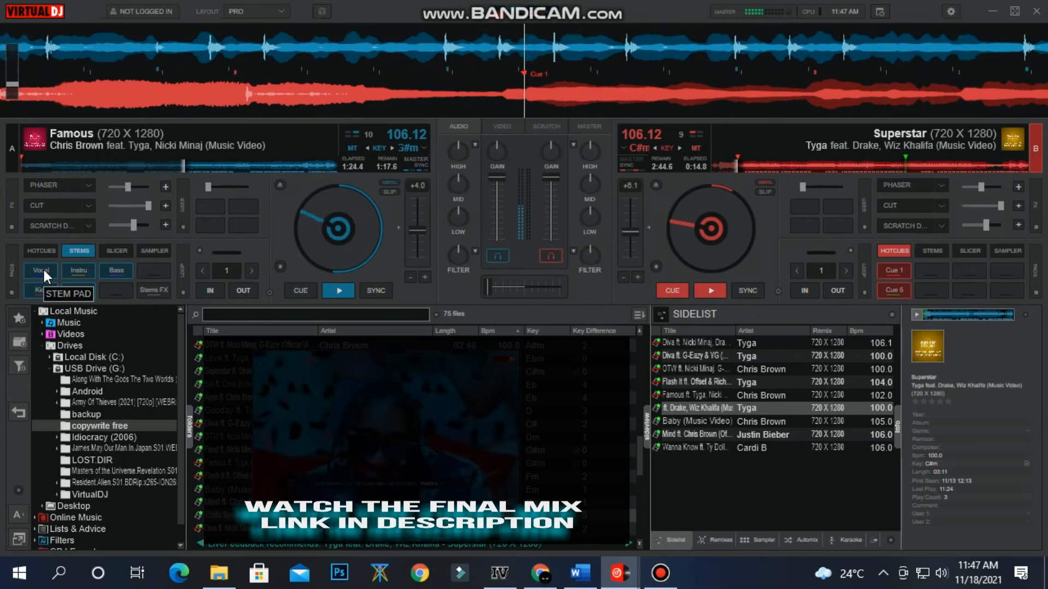
Switch to Bandicam, restart the screen recording as a new capture and minimize the recorder
{"action": "left_click", "coordinate": [673, 579]}
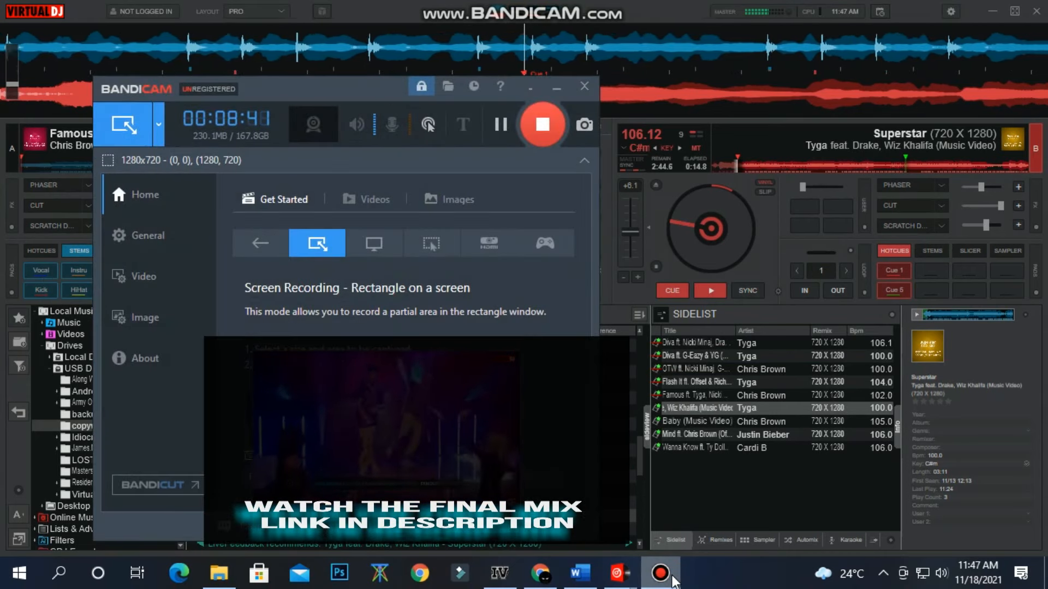
{"action": "left_click", "coordinate": [666, 573]}
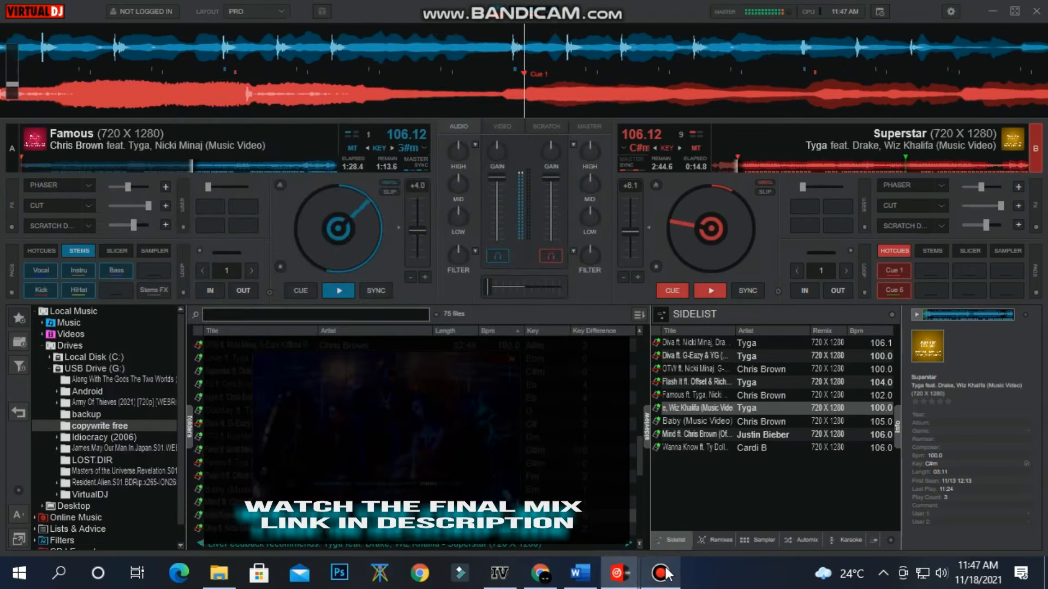
{"action": "left_click", "coordinate": [666, 573]}
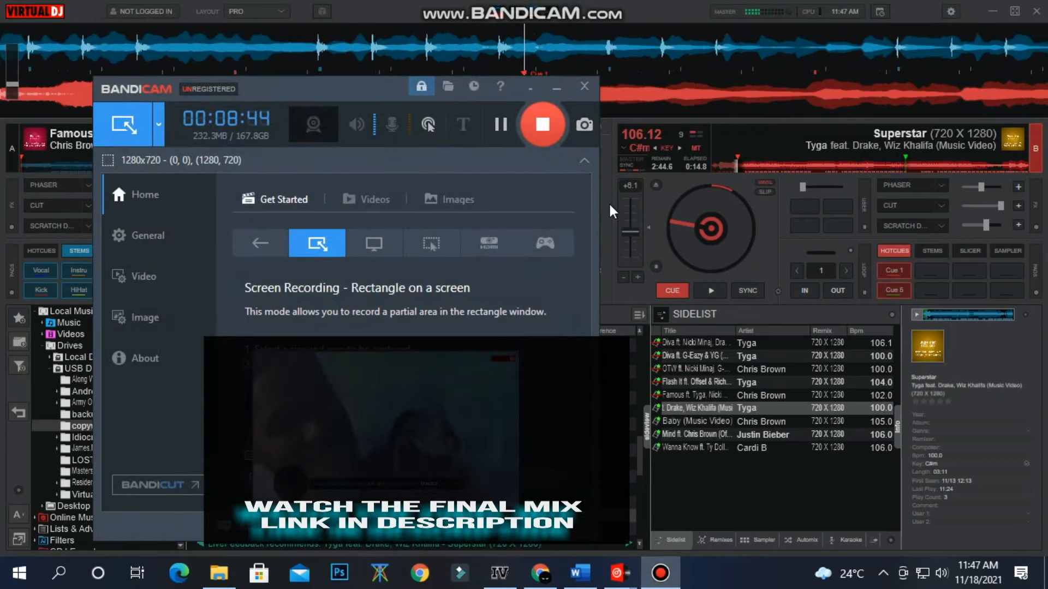
{"action": "left_click", "coordinate": [551, 127]}
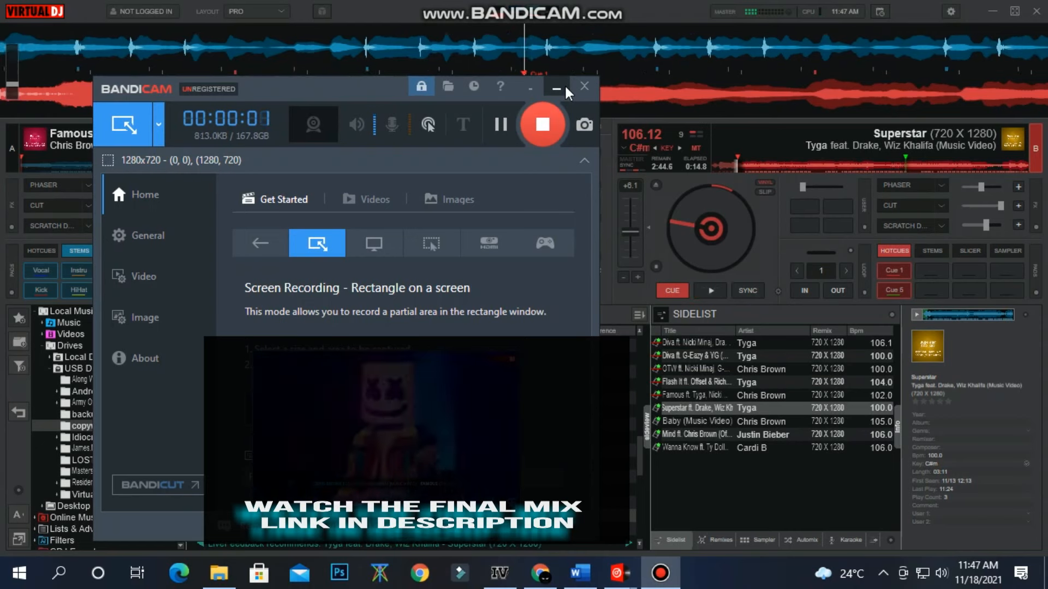
{"action": "left_click", "coordinate": [563, 87]}
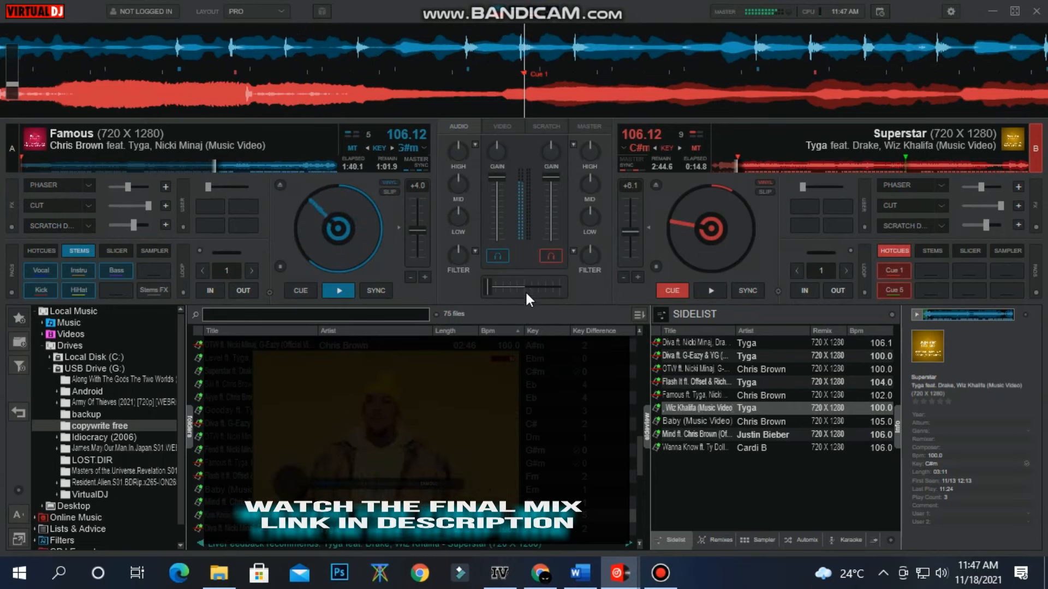
Mute the vocal stem of Superstar on deck B, play it from Cue 1 and centre the crossfader
{"action": "mouse_move", "coordinate": [525, 289]}
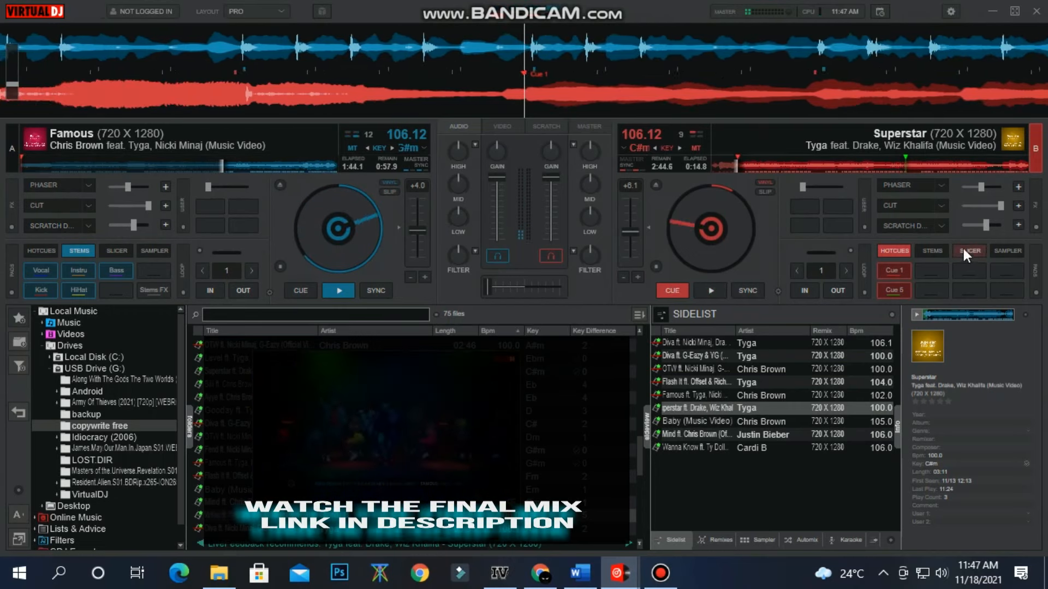
{"action": "left_click", "coordinate": [942, 250]}
{"action": "left_click", "coordinate": [902, 269]}
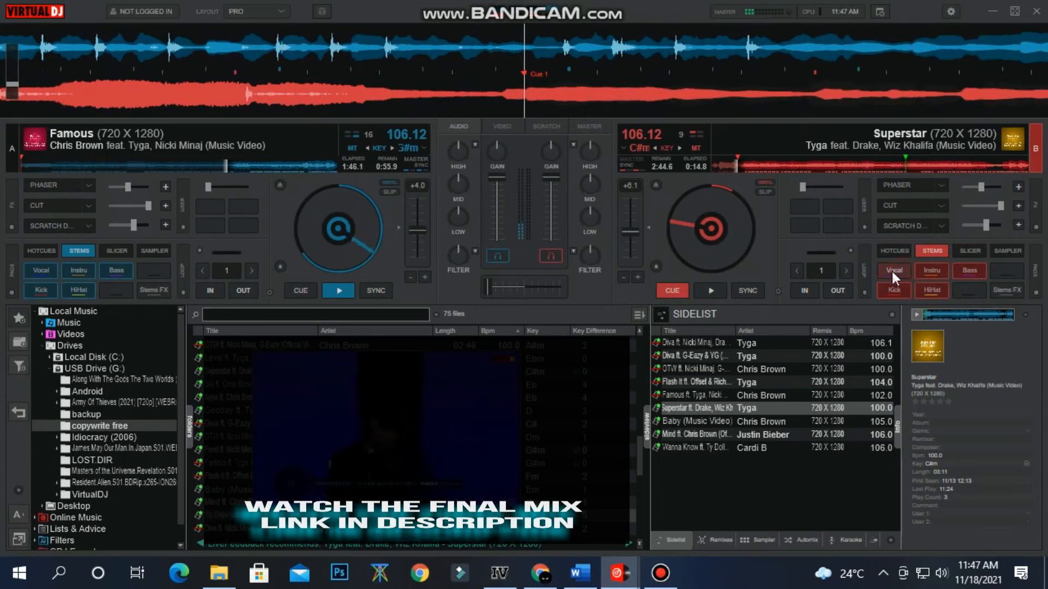
{"action": "left_click", "coordinate": [522, 285]}
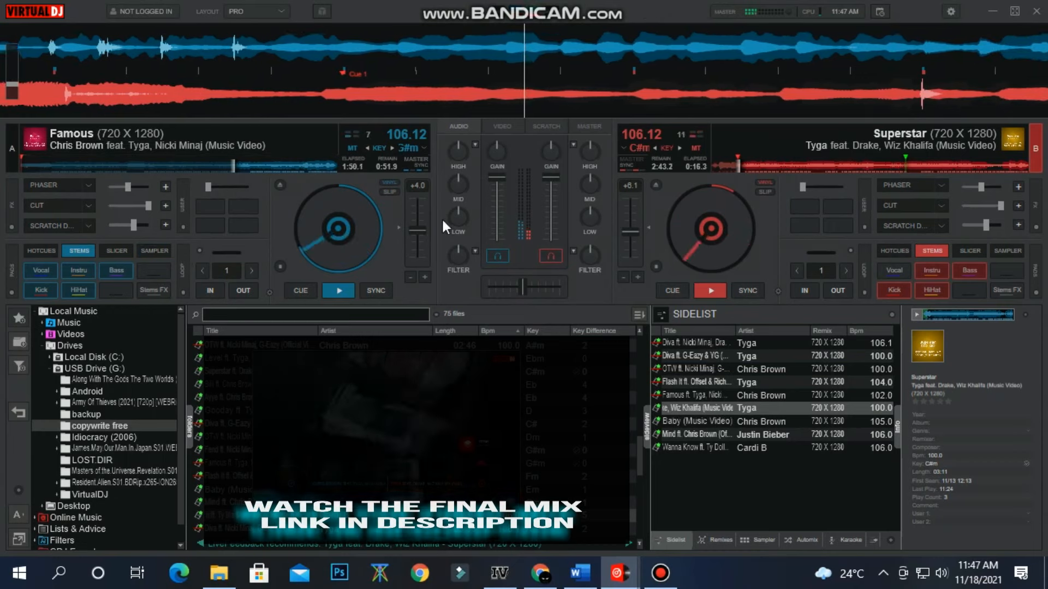
Lower deck A's low EQ and raise its filter while Superstar plays on deck B
{"action": "mouse_move", "coordinate": [460, 215]}
{"action": "scroll", "coordinate": [459, 215], "scroll_direction": "down", "scroll_amount": 5}
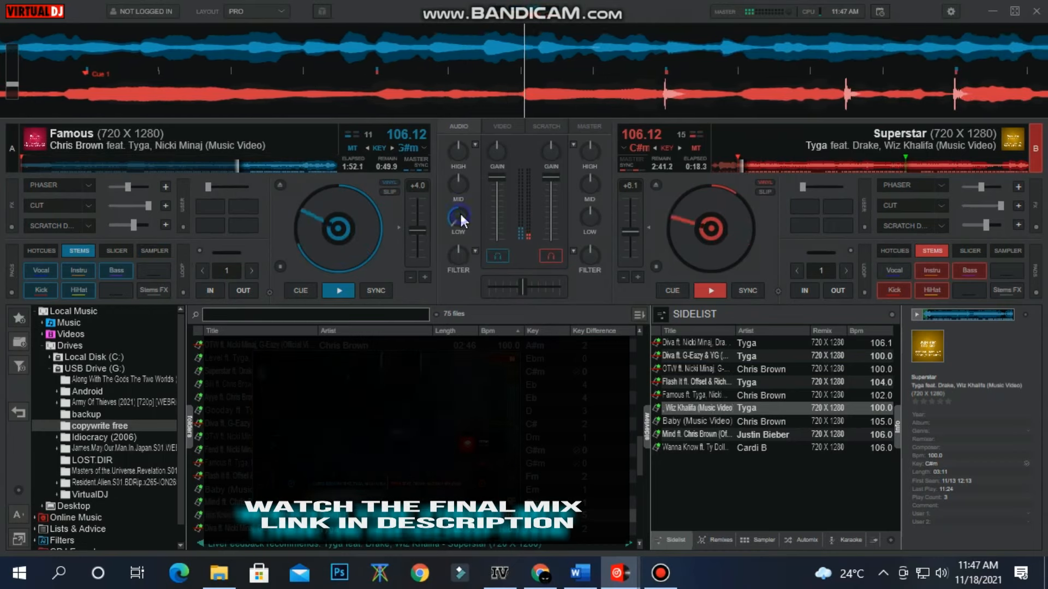
{"action": "left_click_drag", "start_coordinate": [458, 251], "coordinate": [474, 249]}
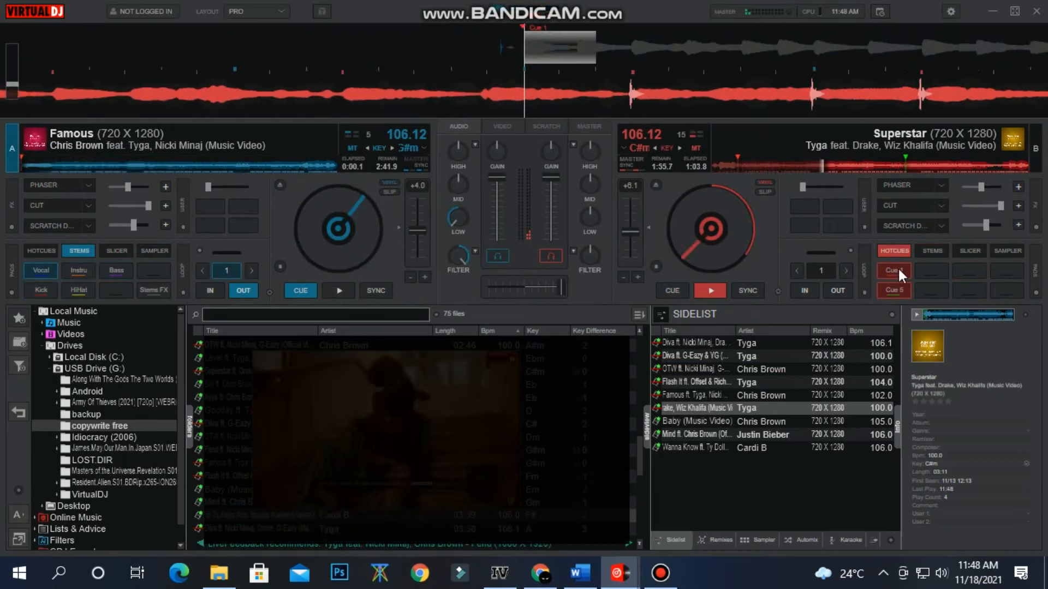